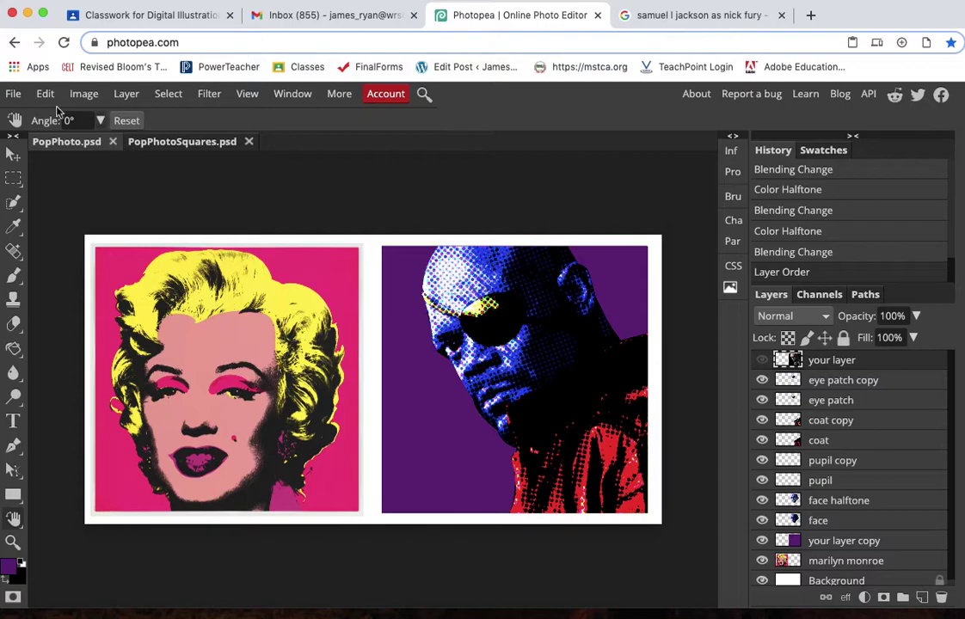
- Close the old PopPhotoSquares document and start a new project
left_click(248, 141)
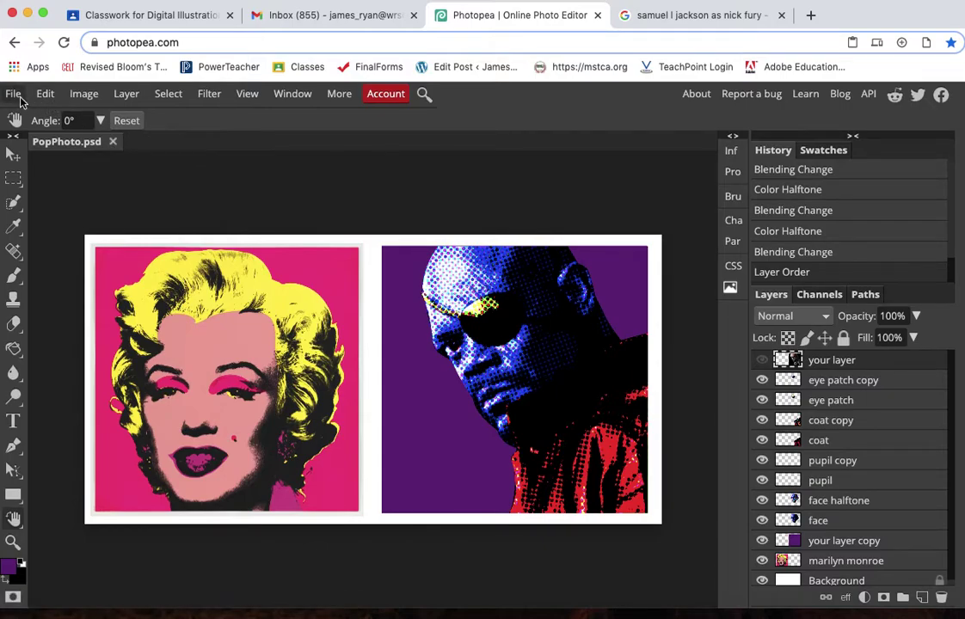
left_click(13, 94)
left_click(27, 120)
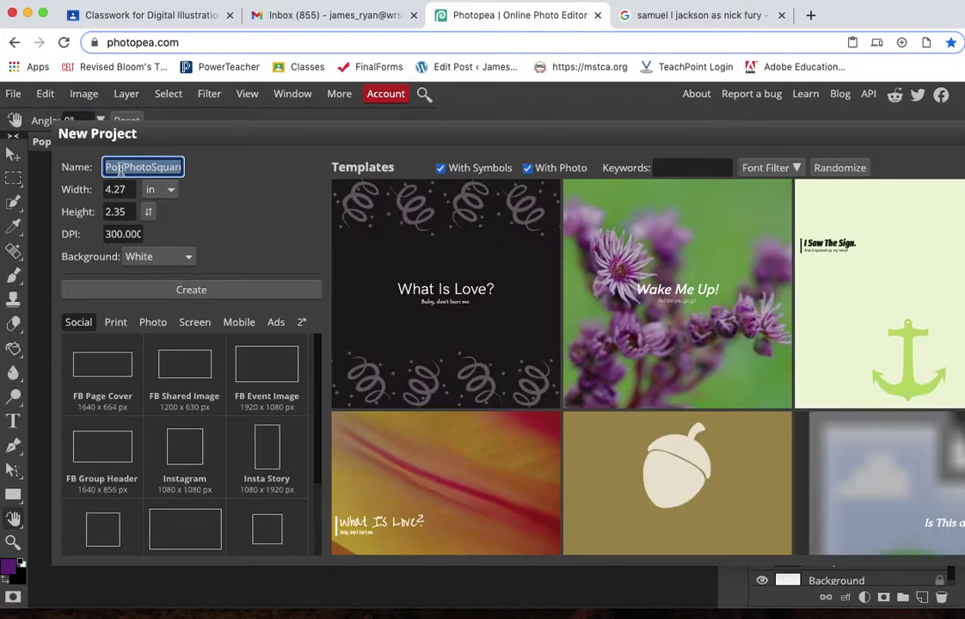
- Create the PopPhotoSquares document at 10 × 10 inches and 300 DPI
left_click_drag(118, 168, 181, 166)
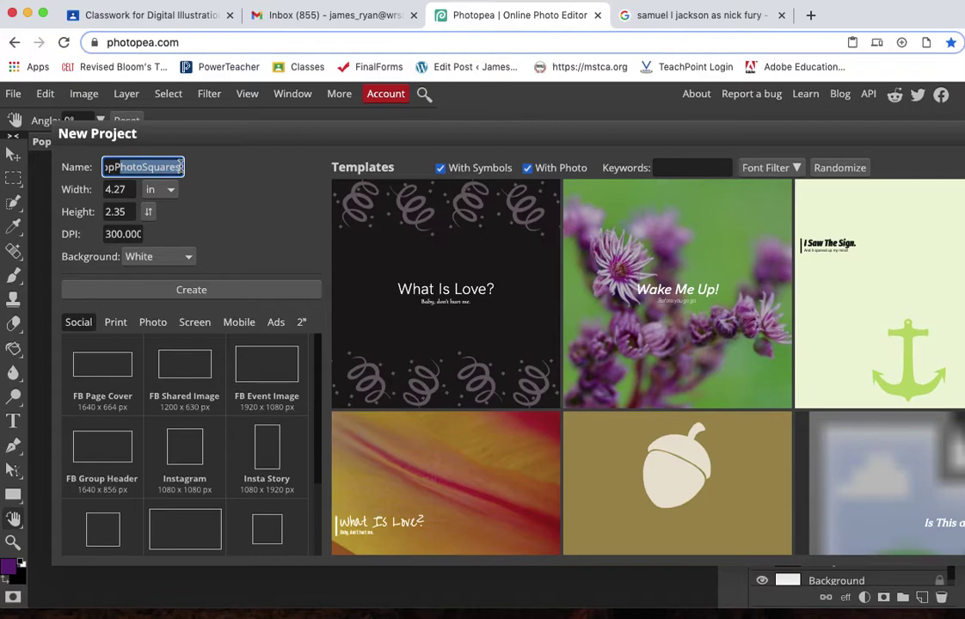
double_click(115, 190)
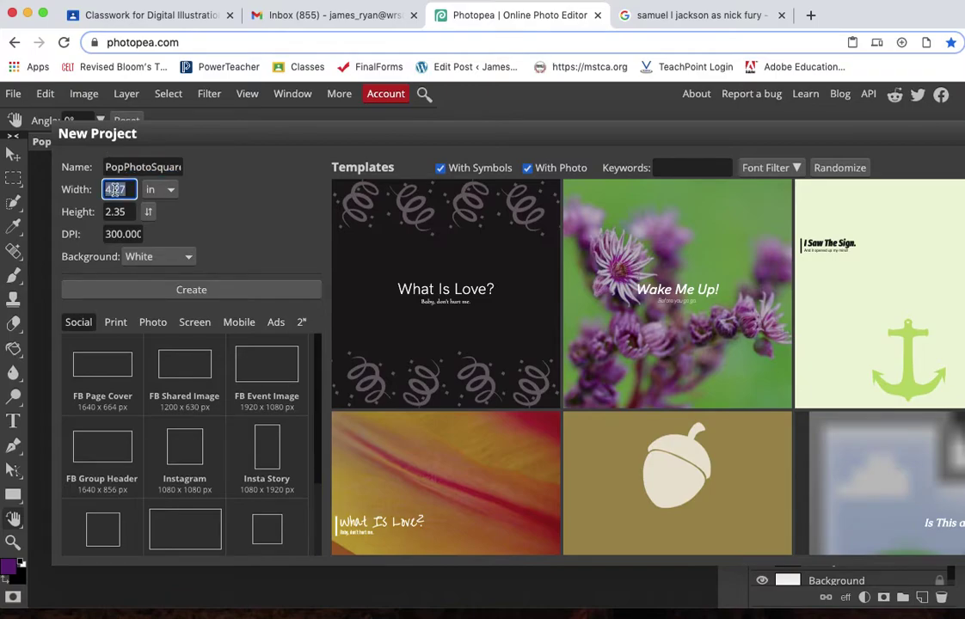
type("1")
double_click(114, 211)
type("1")
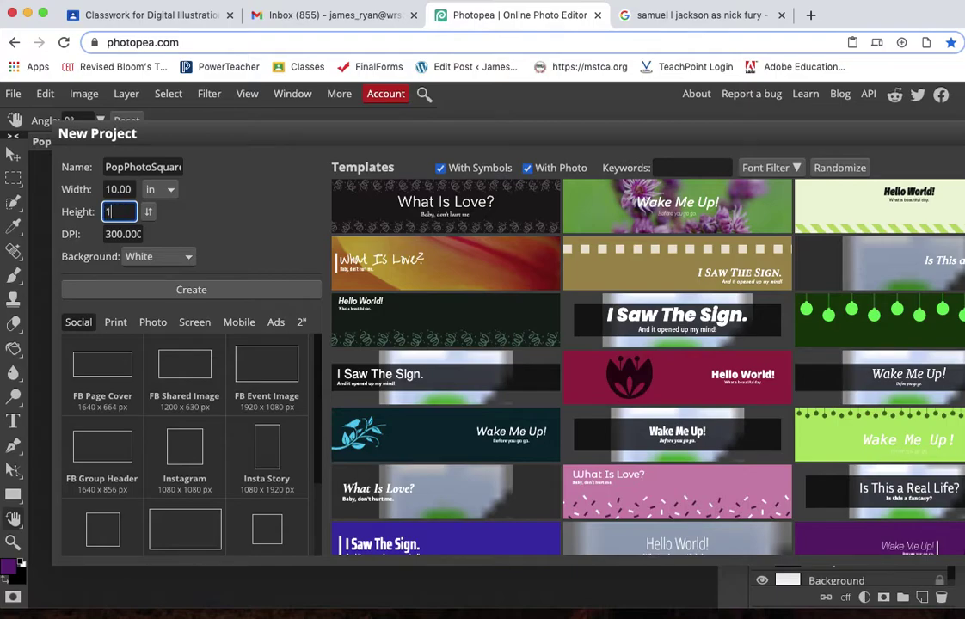
double_click(113, 236)
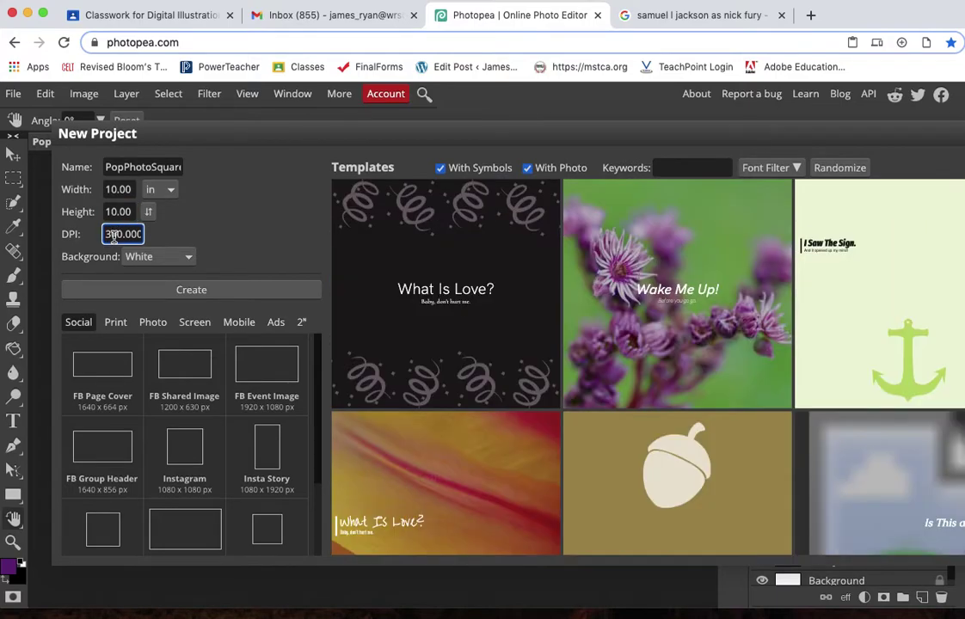
left_click(238, 295)
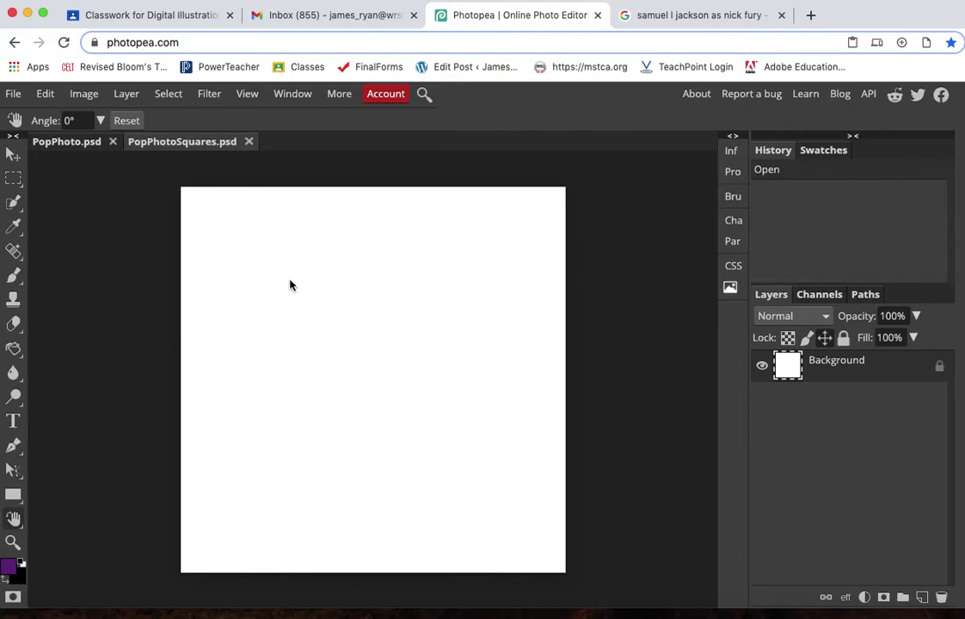
left_click(248, 97)
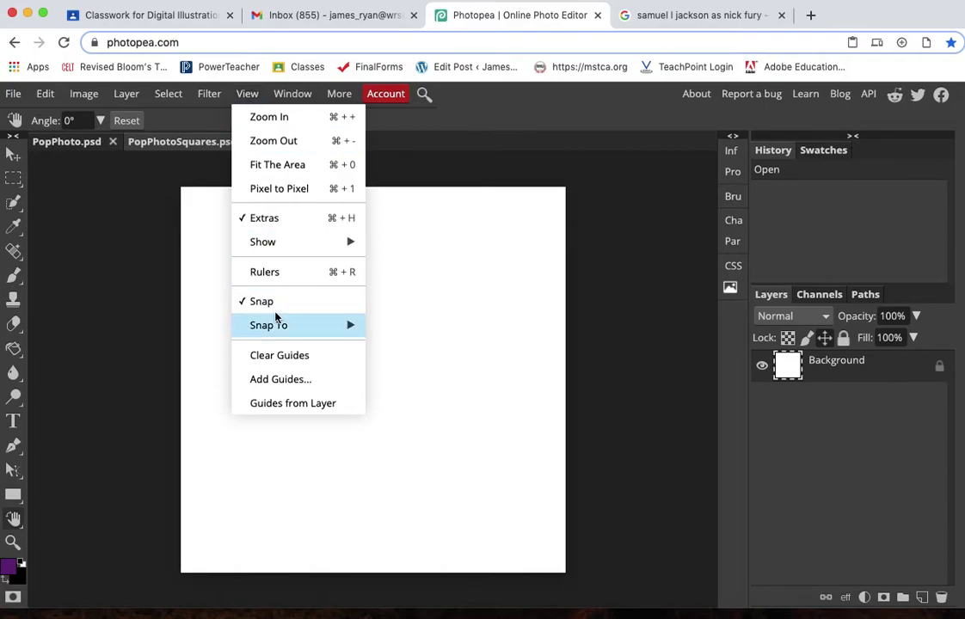
- Add horizontal and vertical guides at 5 inches, then switch to the PopPhoto document
left_click(292, 381)
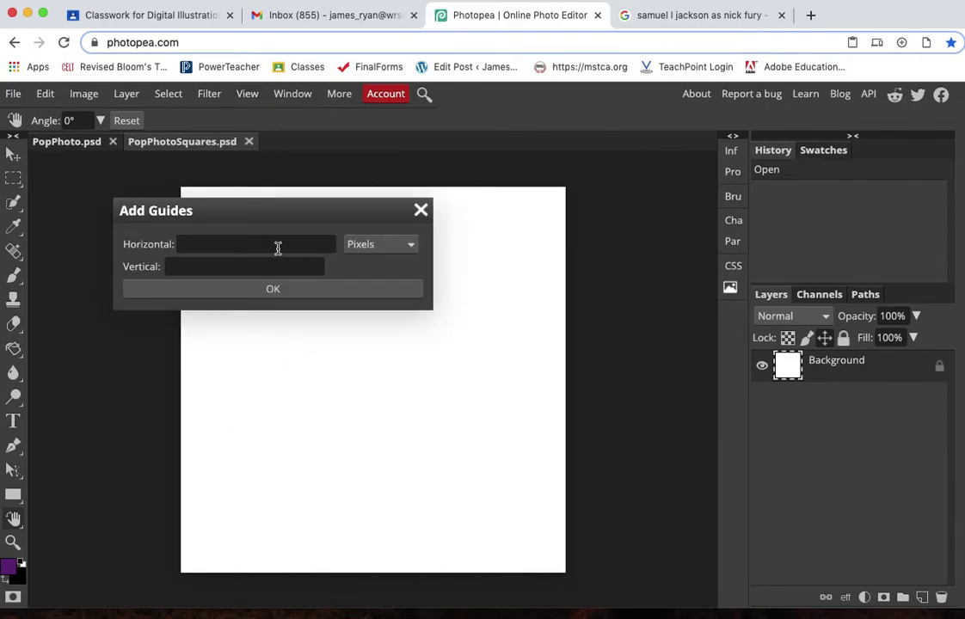
left_click(372, 244)
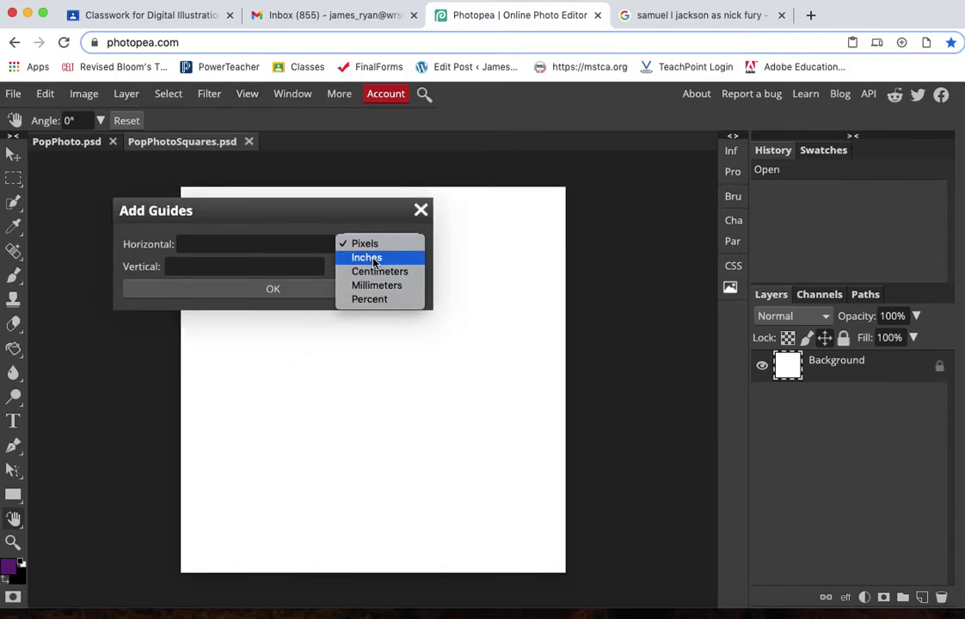
left_click(373, 258)
left_click(308, 249)
type("5")
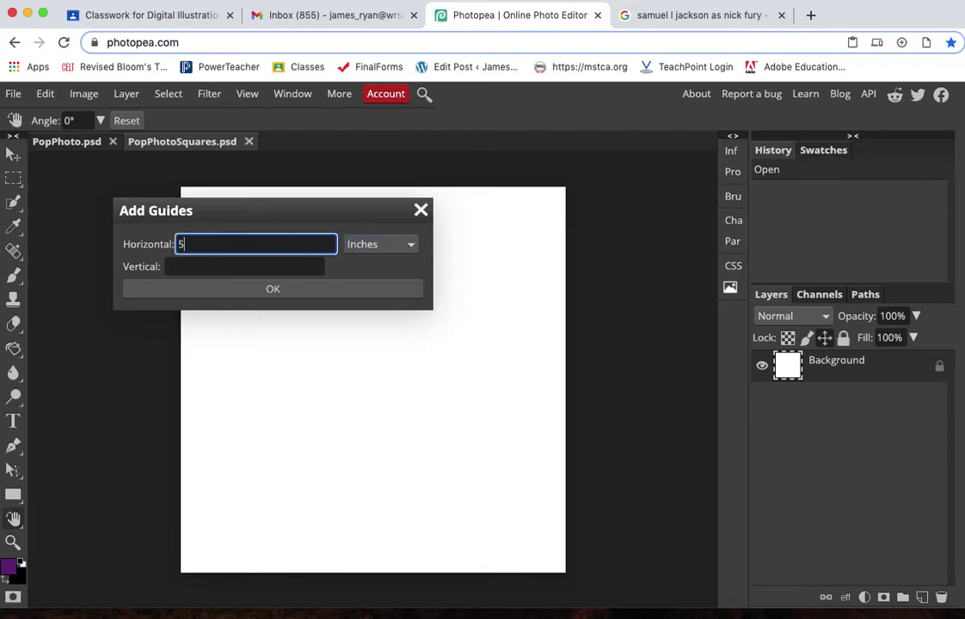
left_click(267, 267)
type("5")
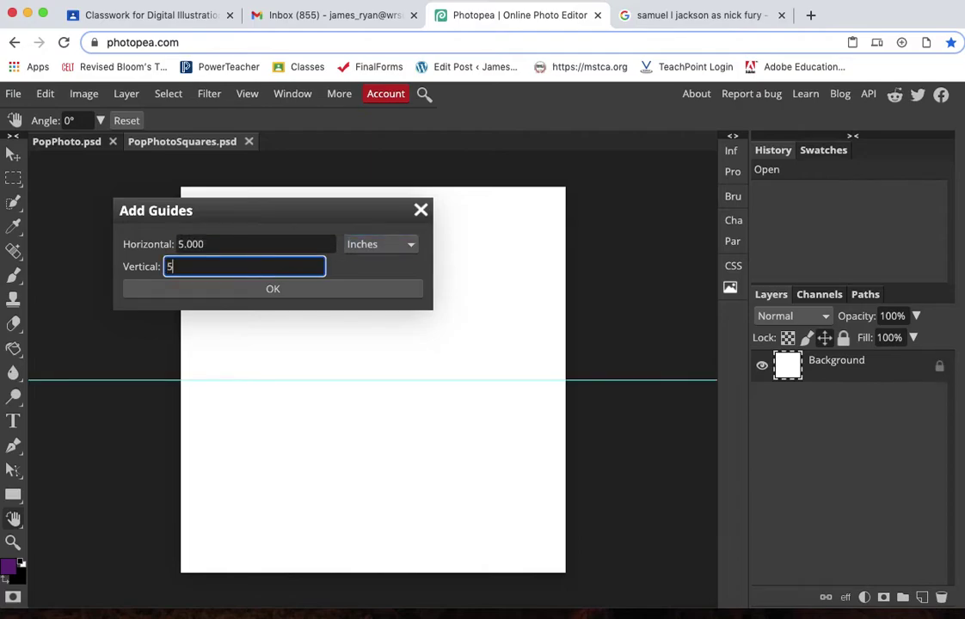
left_click(288, 294)
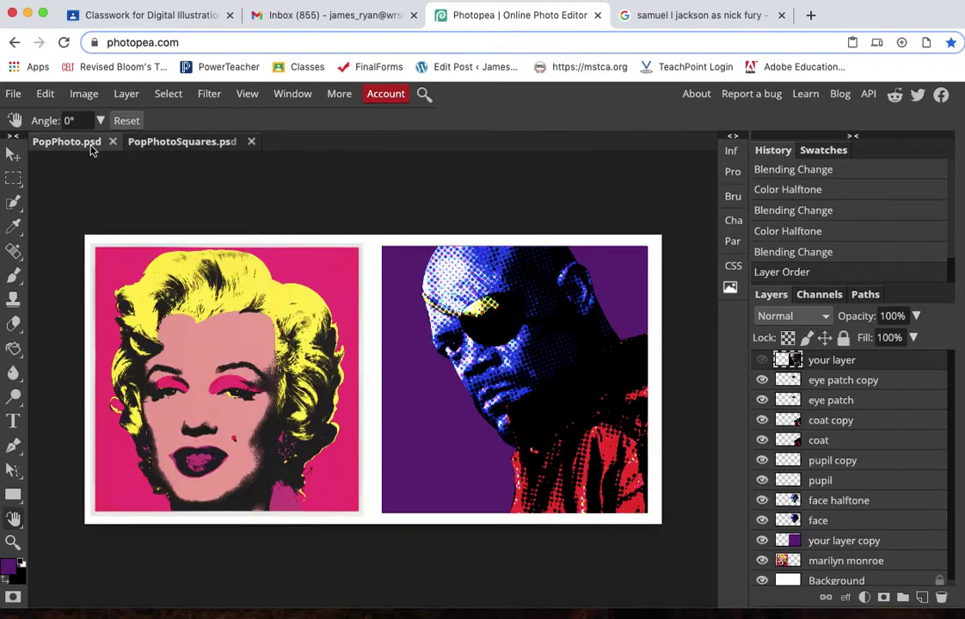
left_click(82, 137)
- Copy the 1280 × 704 Nick Fury preview image from Google Images, then return to Photopea
left_click(669, 20)
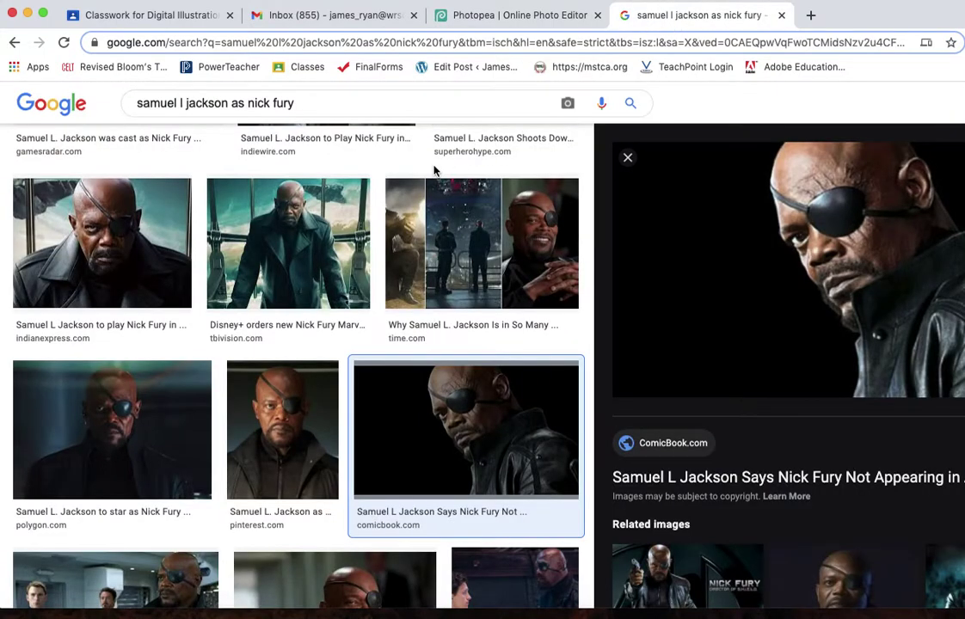
scroll(435, 170, "up", 3)
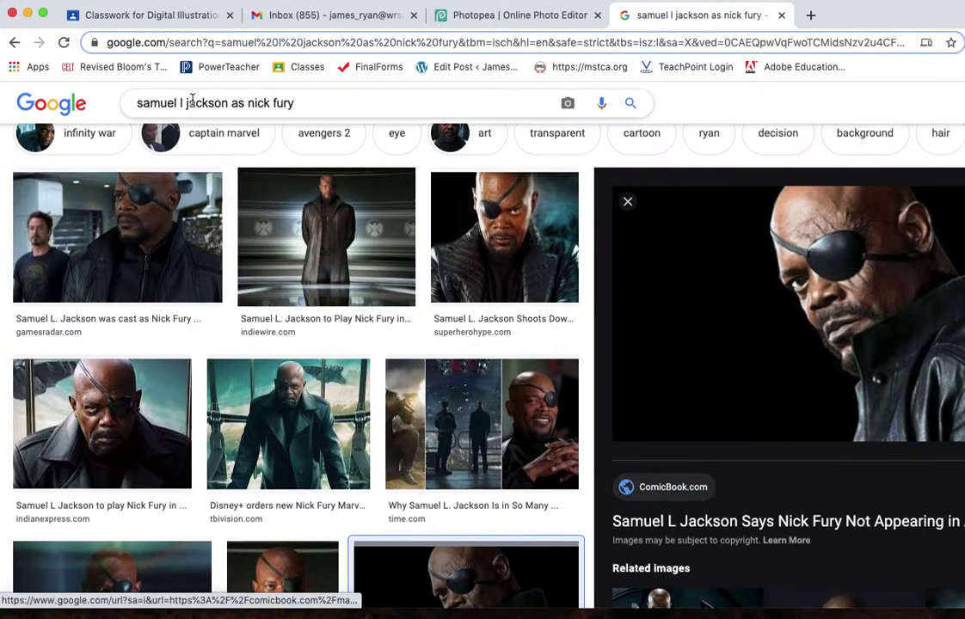
scroll(327, 146, "up", 2)
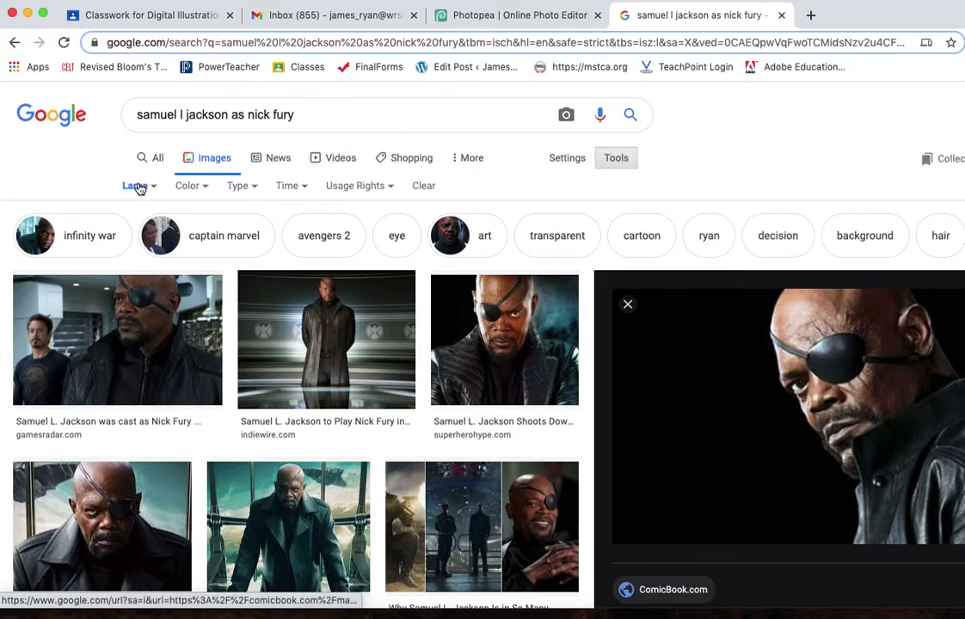
scroll(738, 357, "down", 3)
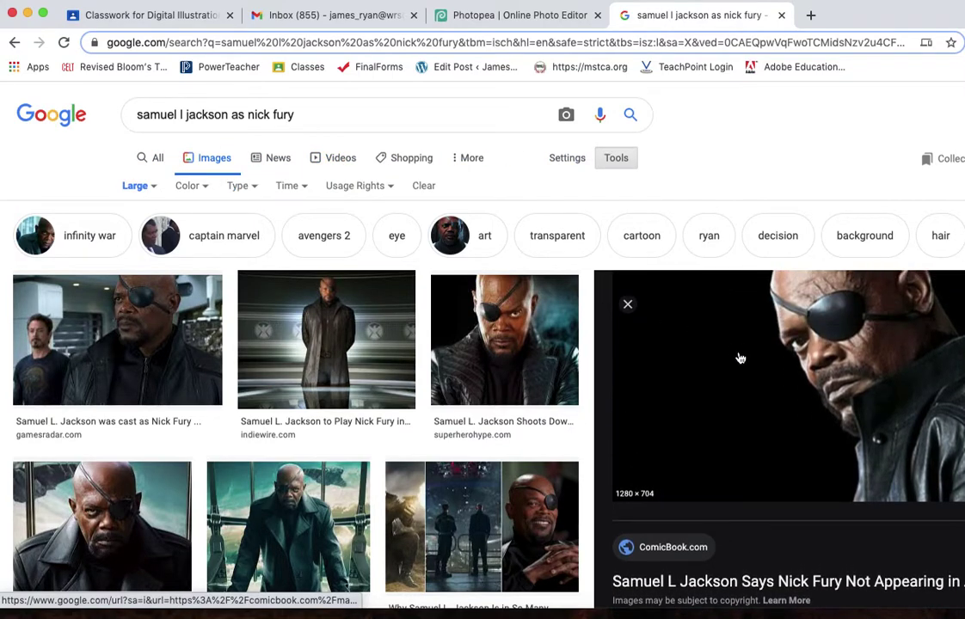
right_click(824, 337)
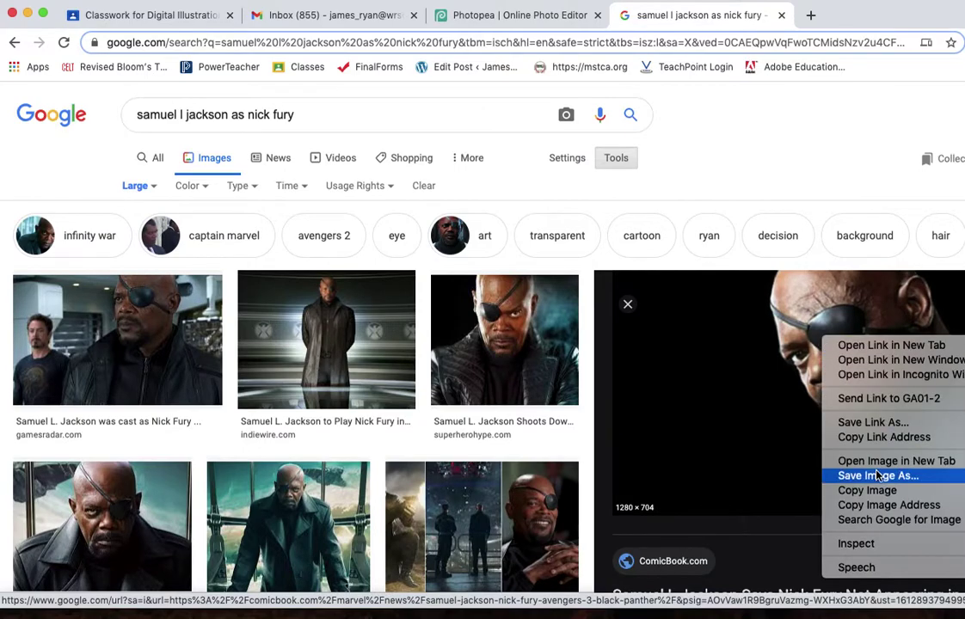
left_click(867, 490)
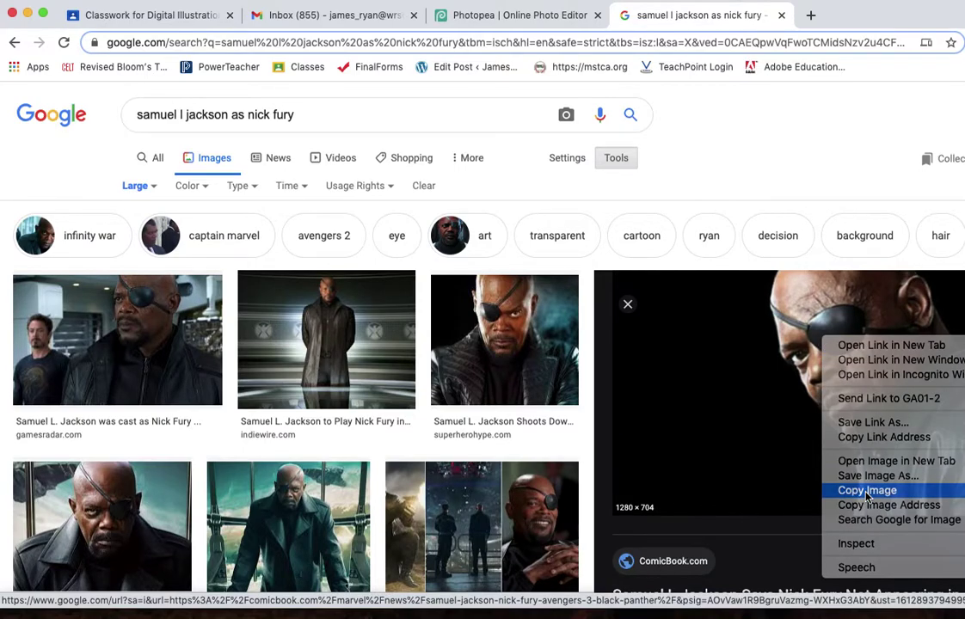
left_click(478, 24)
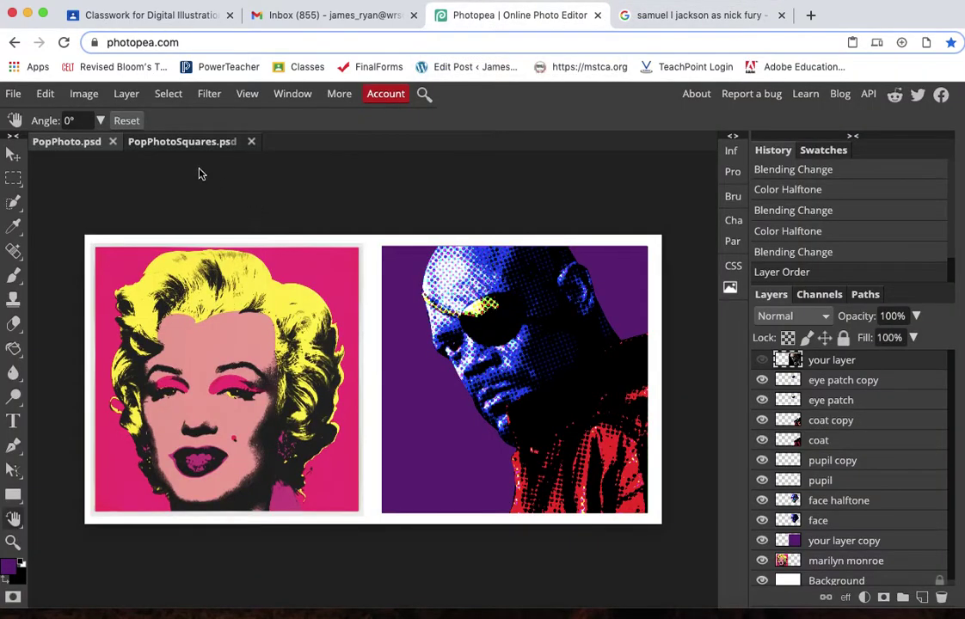
- Paste the Nick Fury photo into the blank document, centre it and scale it to about 178%
left_click(180, 143)
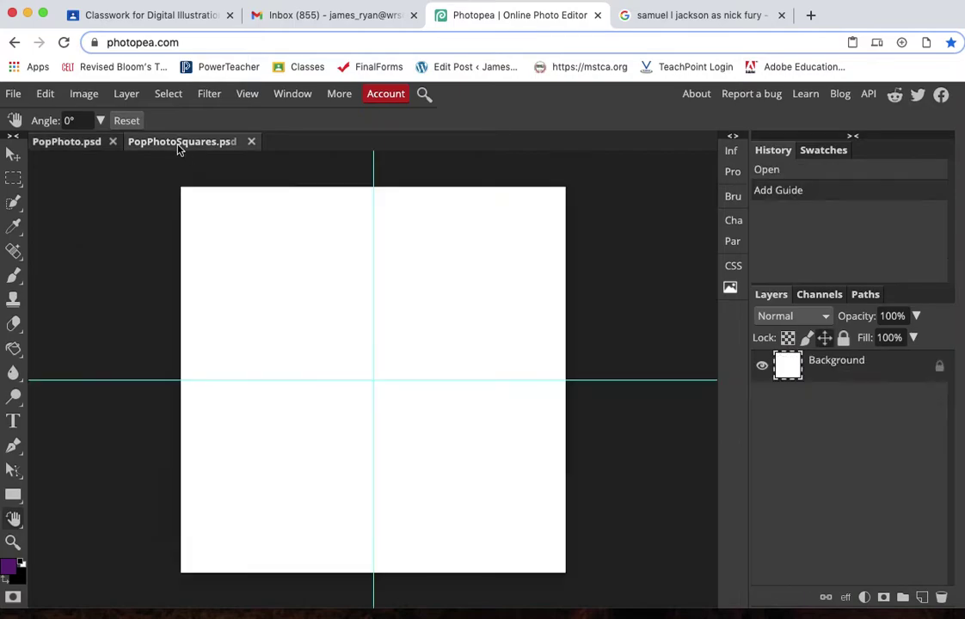
left_click(44, 93)
left_click(86, 302)
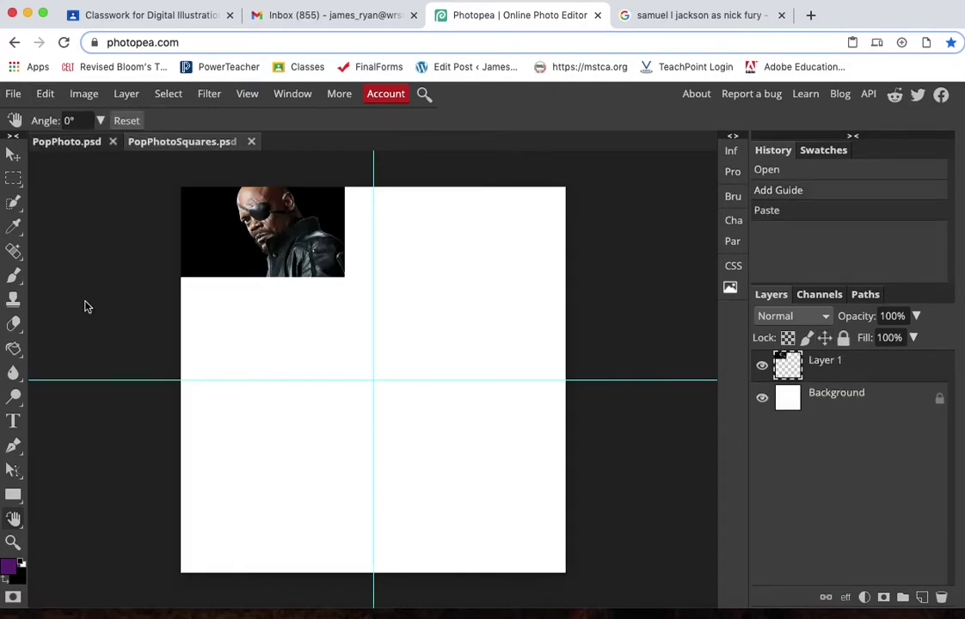
left_click(13, 153)
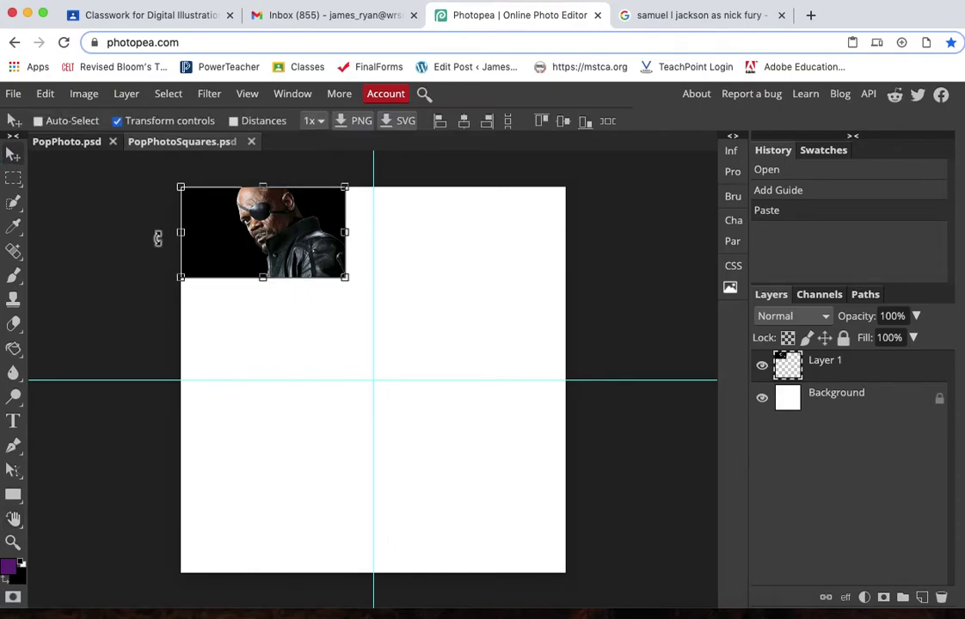
left_click_drag(237, 258, 284, 323)
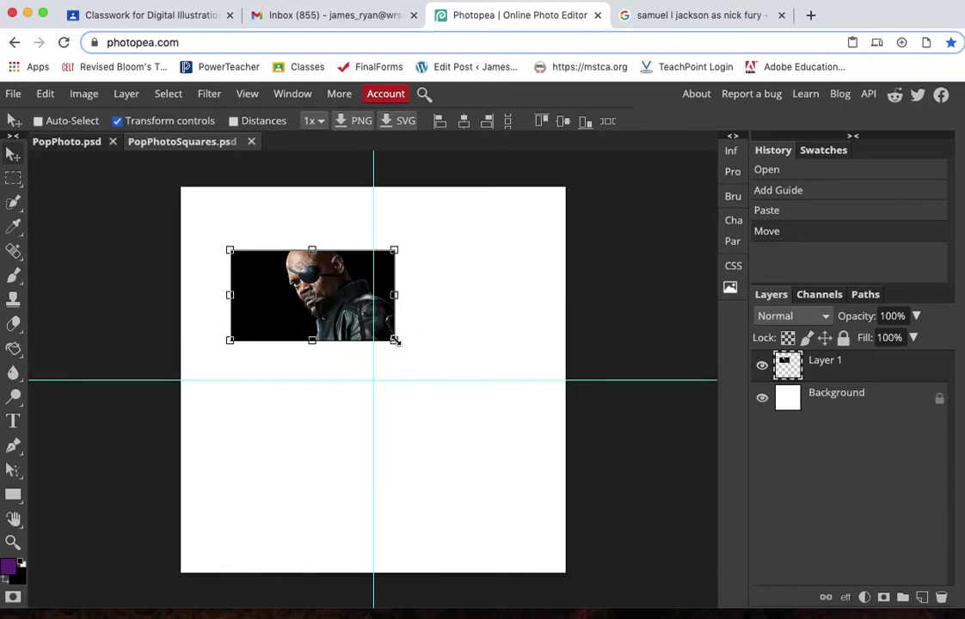
left_click_drag(395, 341, 522, 485)
left_click_drag(389, 307, 361, 320)
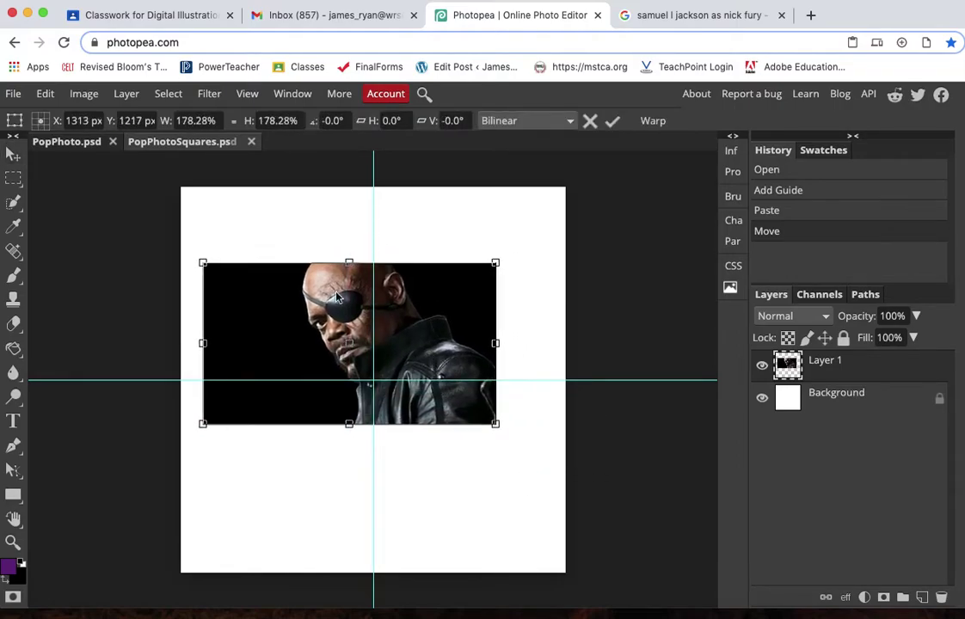
- Draw a square rectangular selection over Nick Fury's face, undoing an accidental erase
left_click(13, 179)
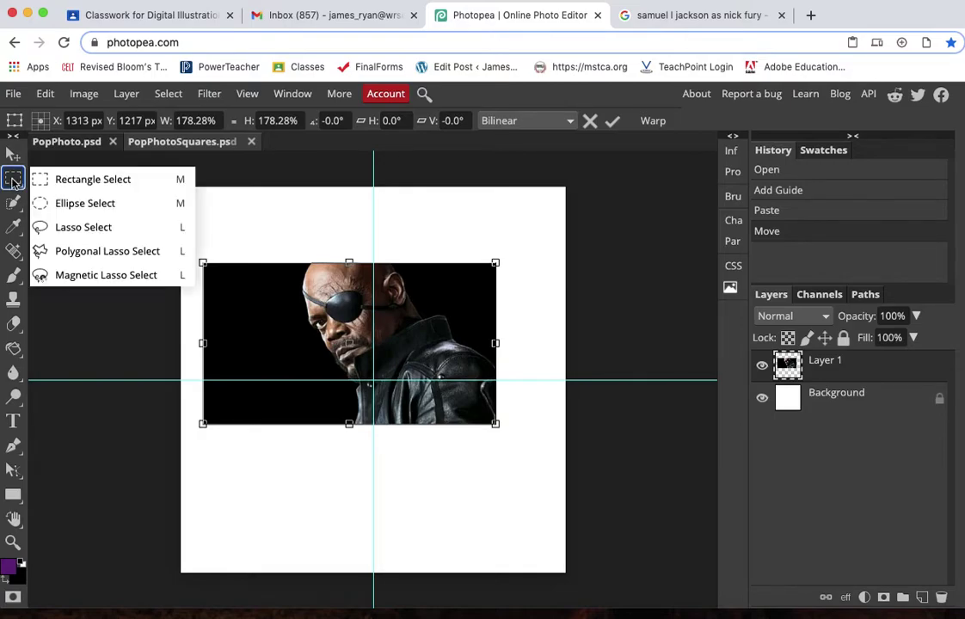
left_click(69, 179)
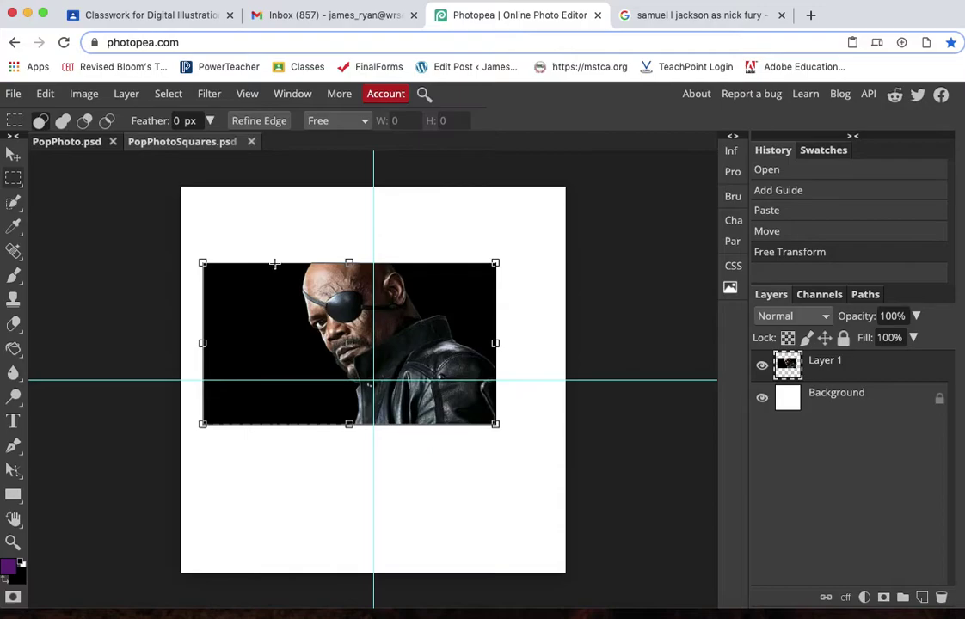
left_click_drag(278, 264, 440, 423)
left_click_drag(388, 357, 382, 356)
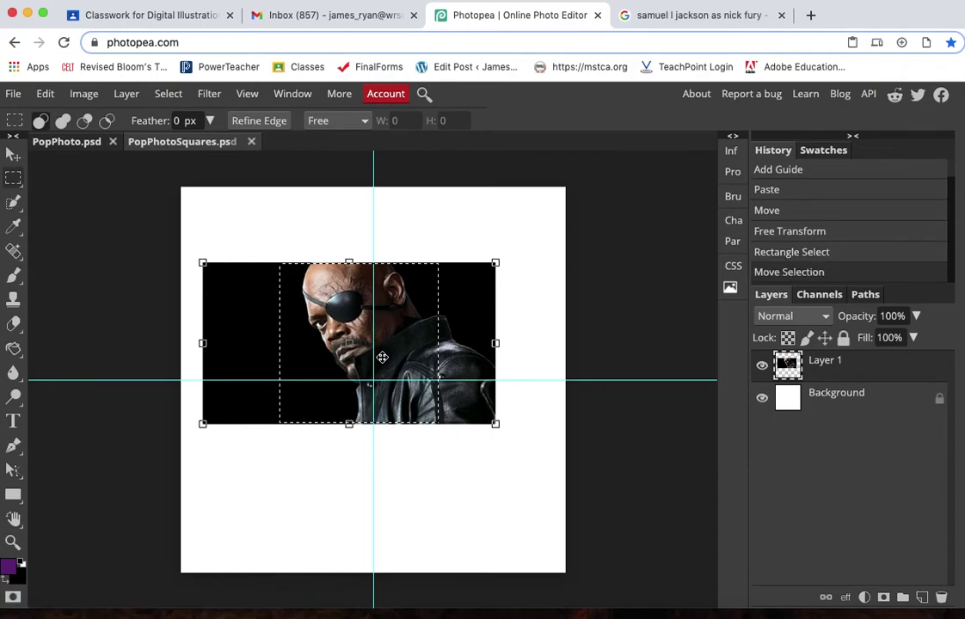
key("Delete")
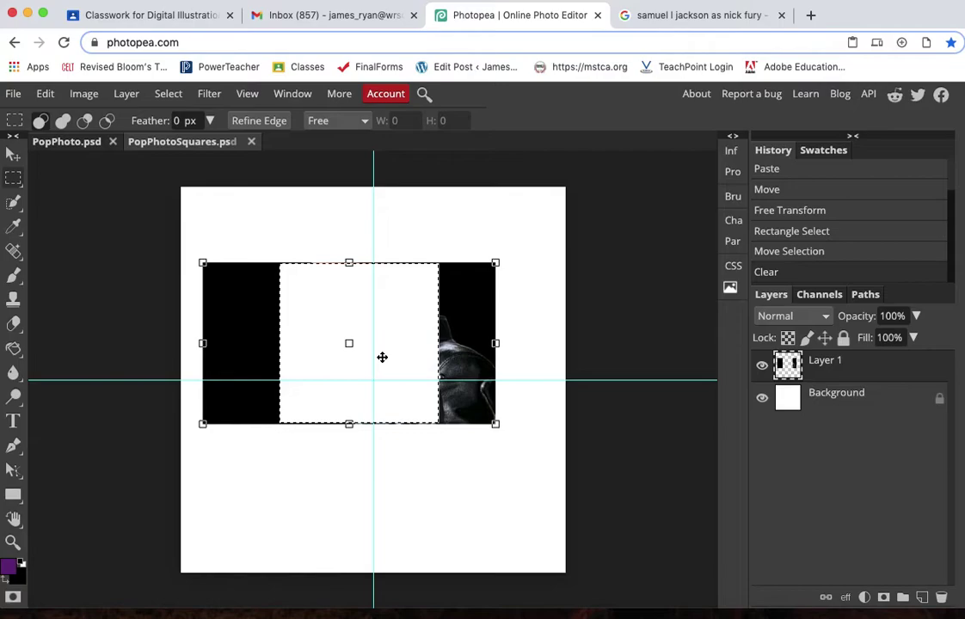
key("super+z")
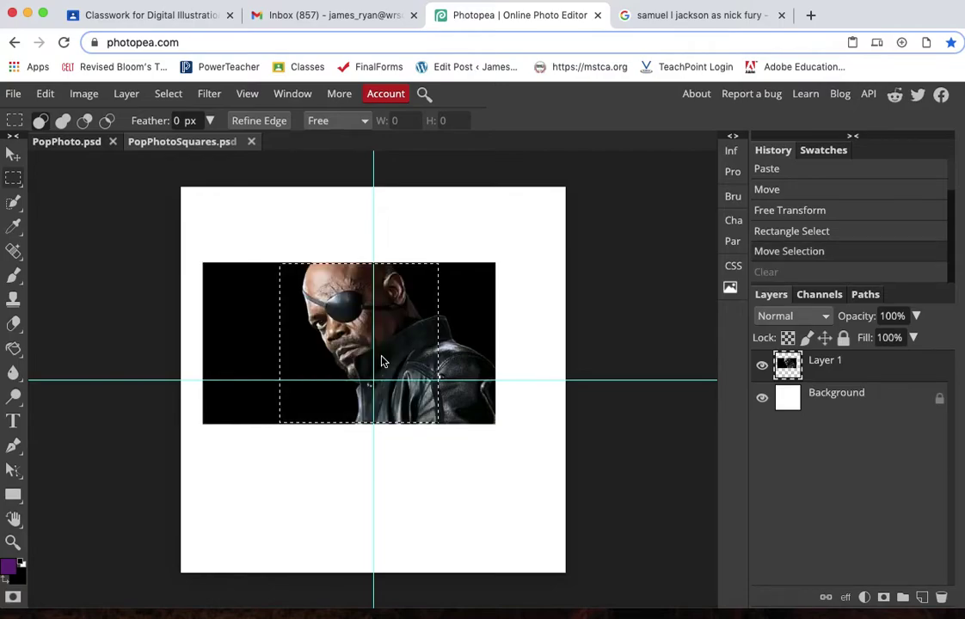
- Invert the selection and delete everything outside the face square
left_click(168, 96)
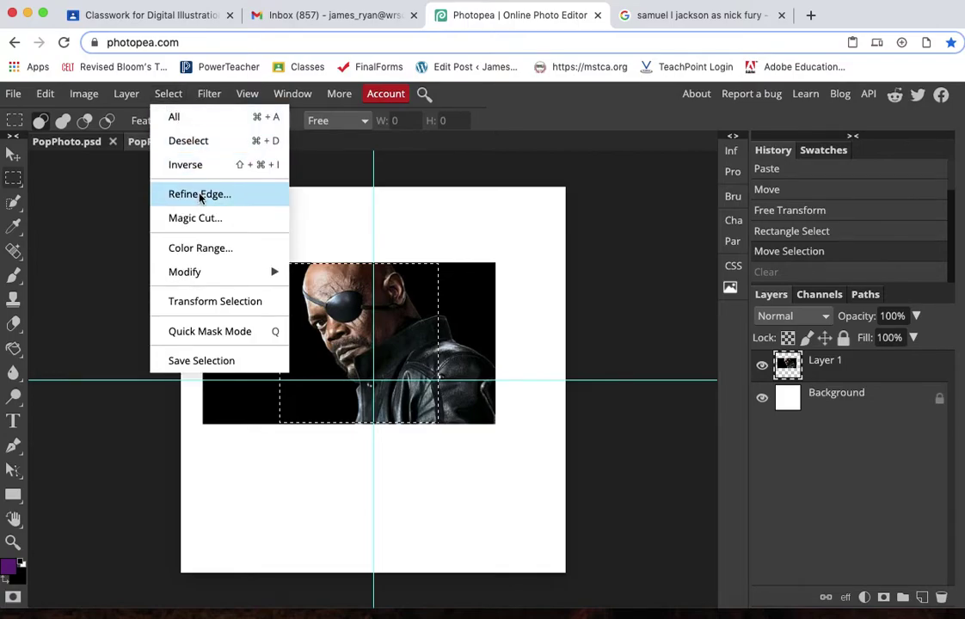
left_click(186, 165)
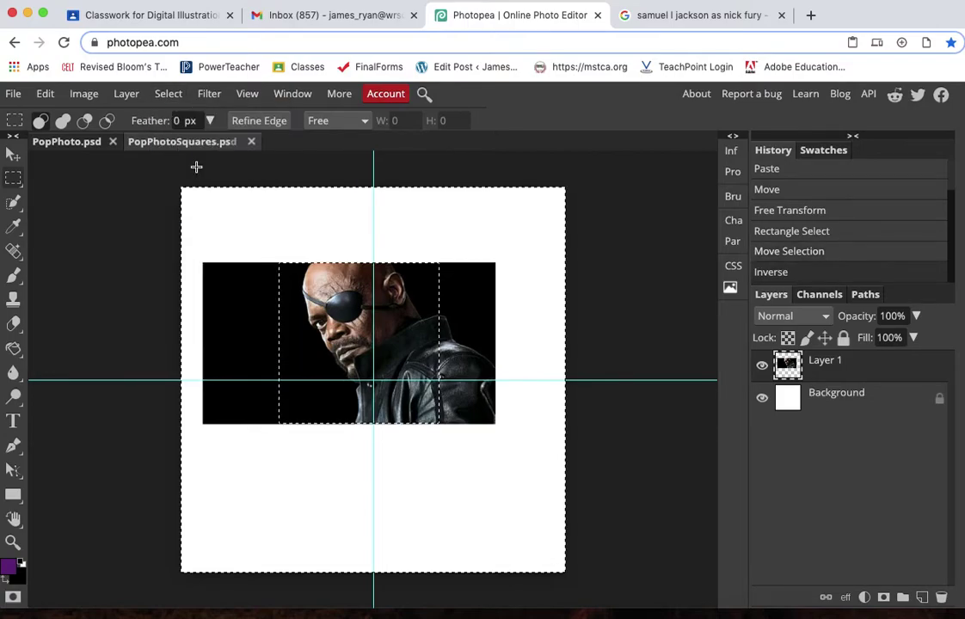
key("Delete")
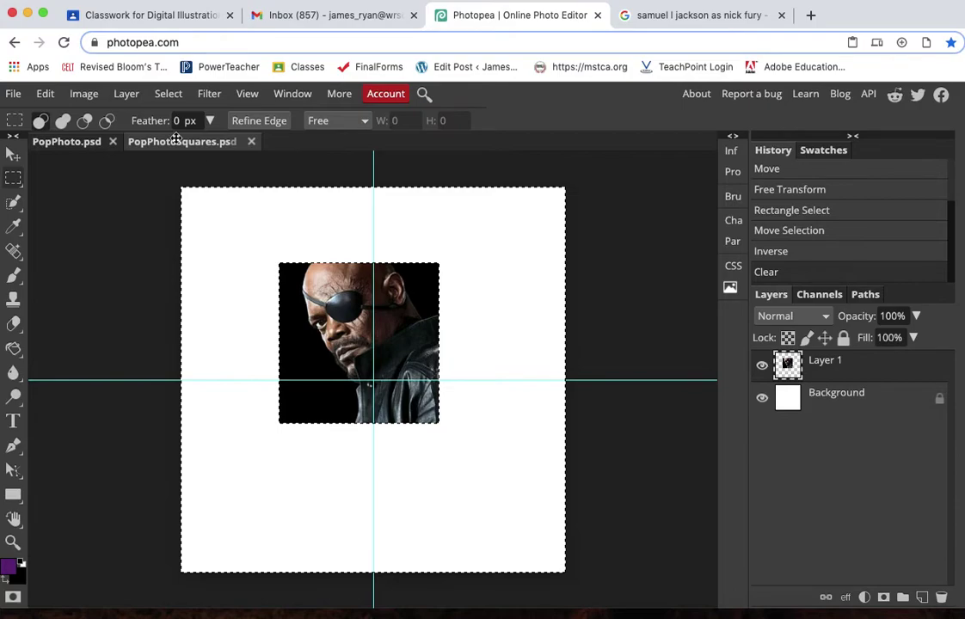
left_click(168, 95)
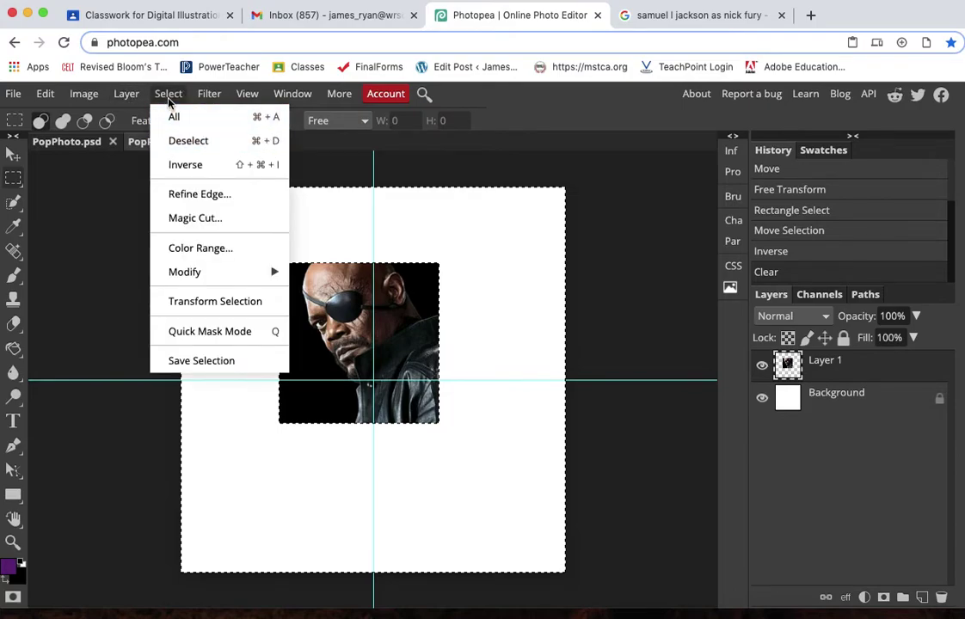
- Deselect, then move and scale the square photo to fill the upper-left quadrant
left_click(168, 95)
key("super+d")
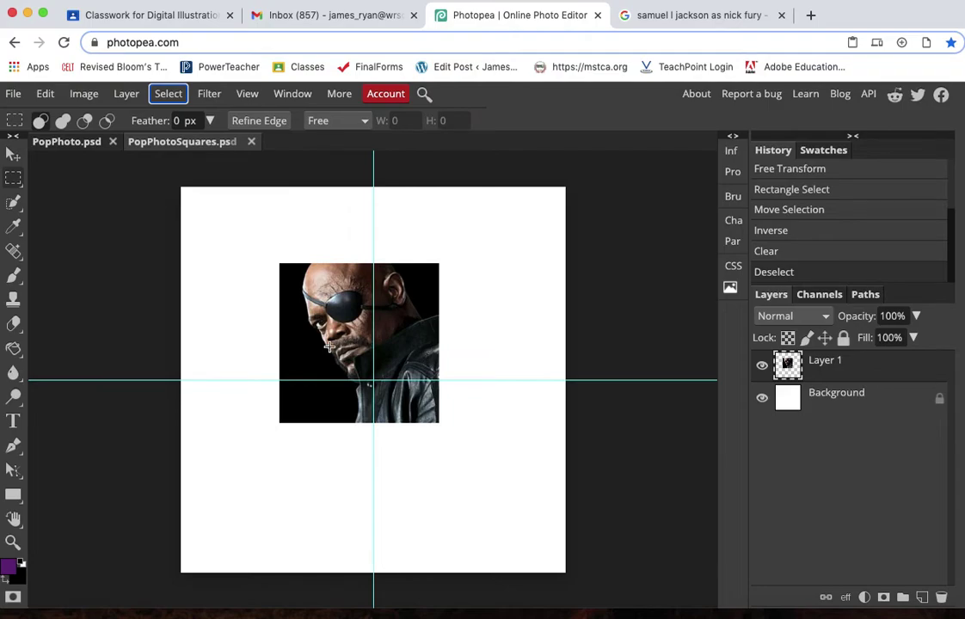
key("v")
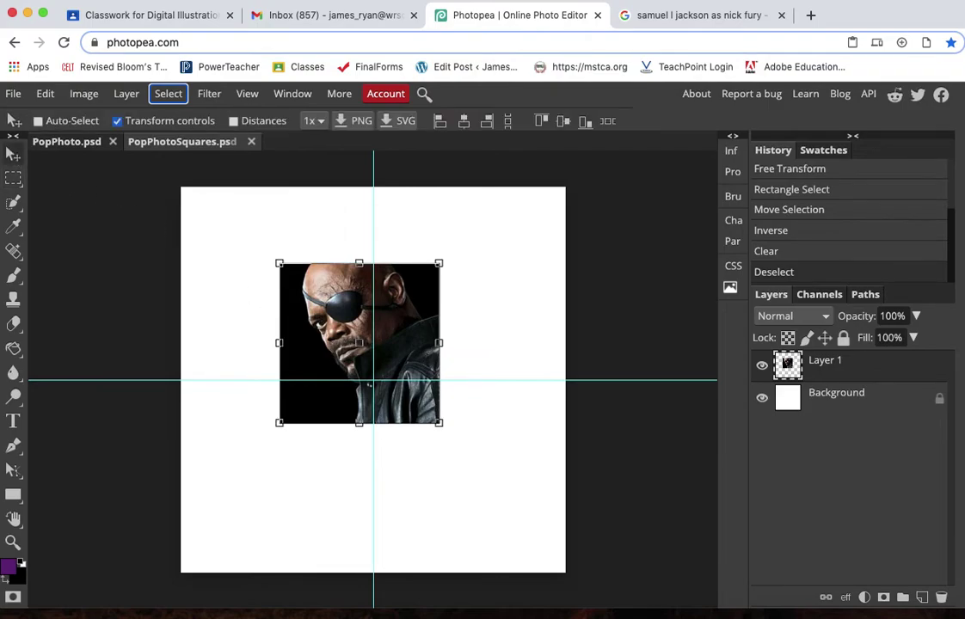
left_click_drag(330, 329, 234, 257)
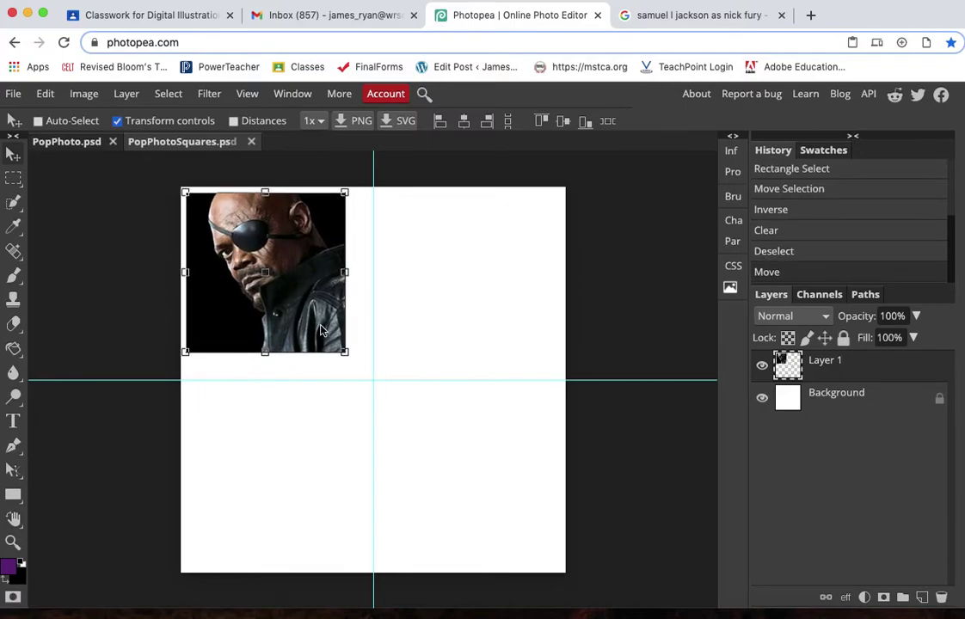
mouse_move(344, 357)
left_mouse_down()
mouse_move(373, 383)
mouse_move(350, 358)
left_mouse_up()
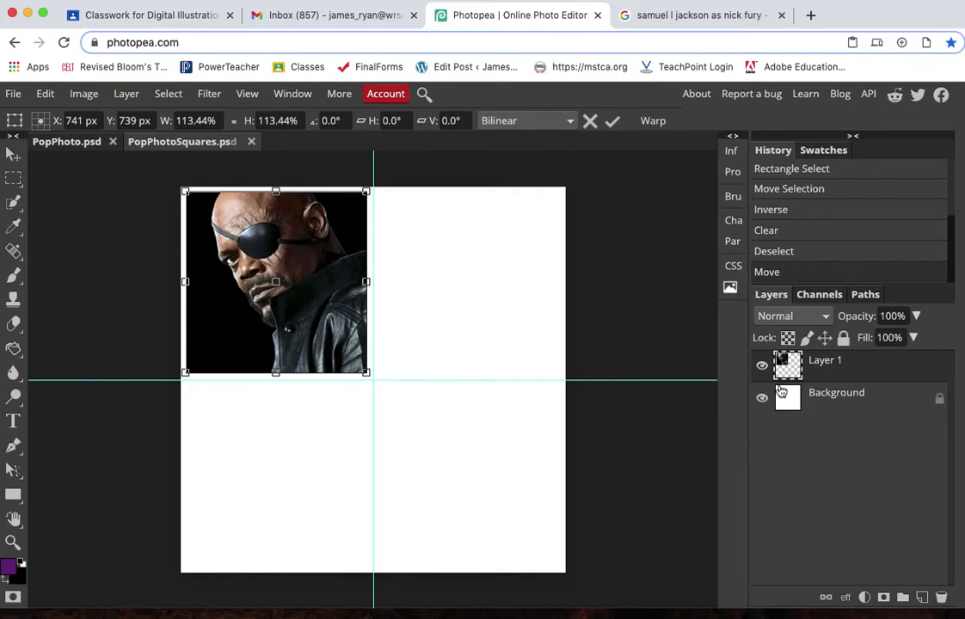
key("Return")
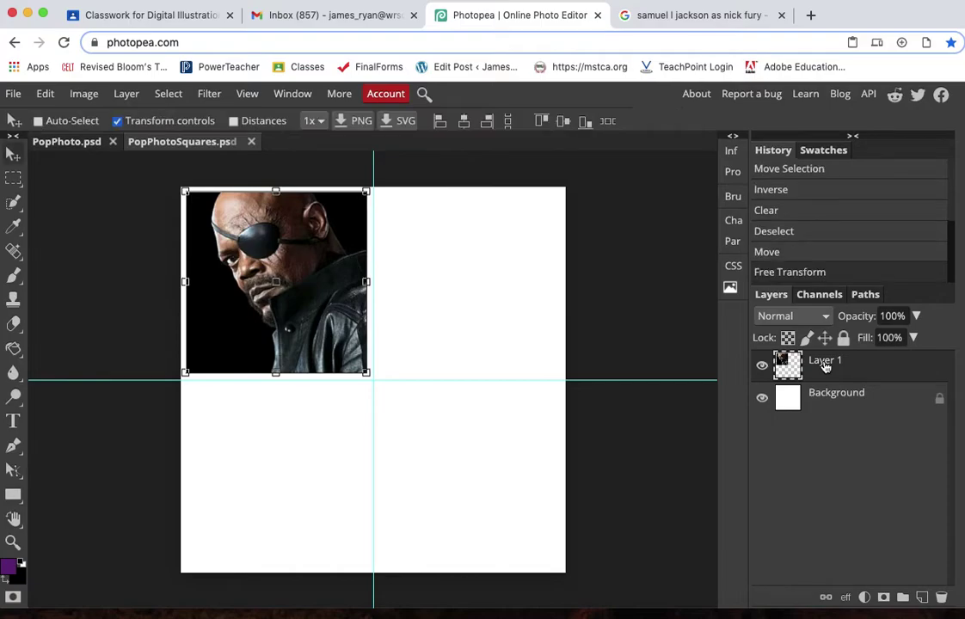
- Rename Layer 1 to 'nick fury upper left'
double_click(825, 362)
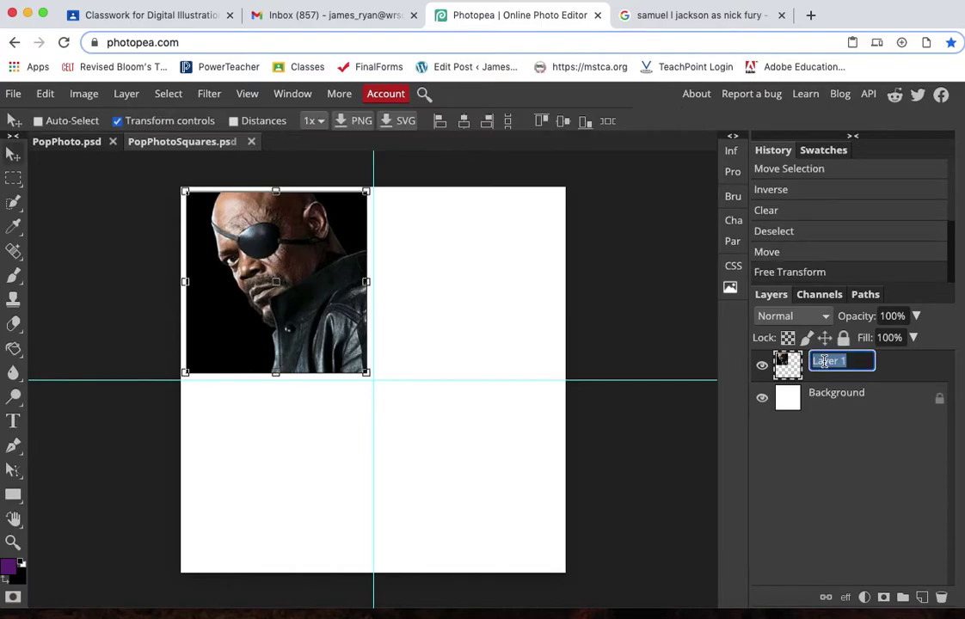
type("nick")
type(" fury")
type(" upper left")
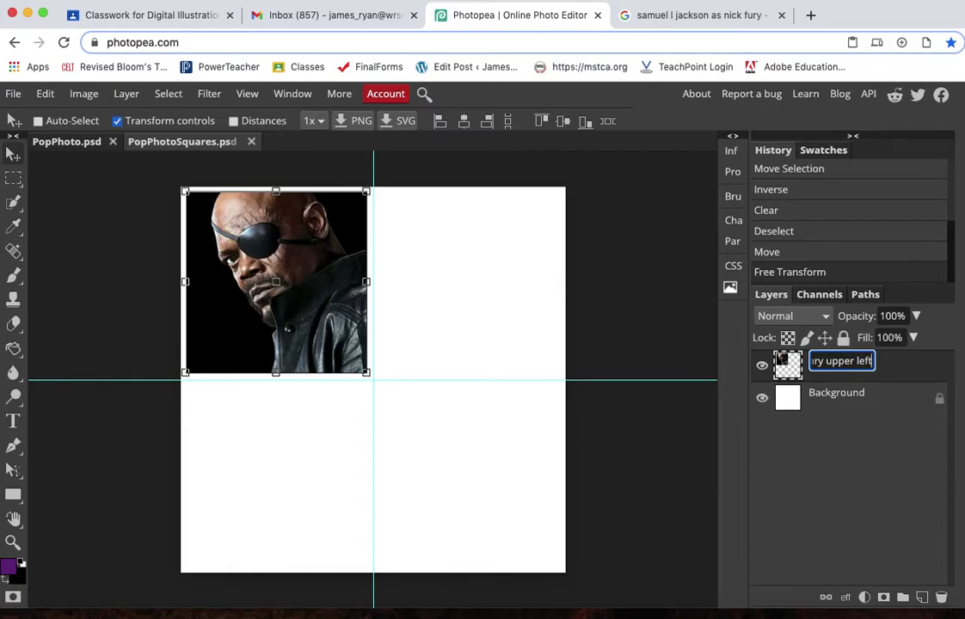
key("Return")
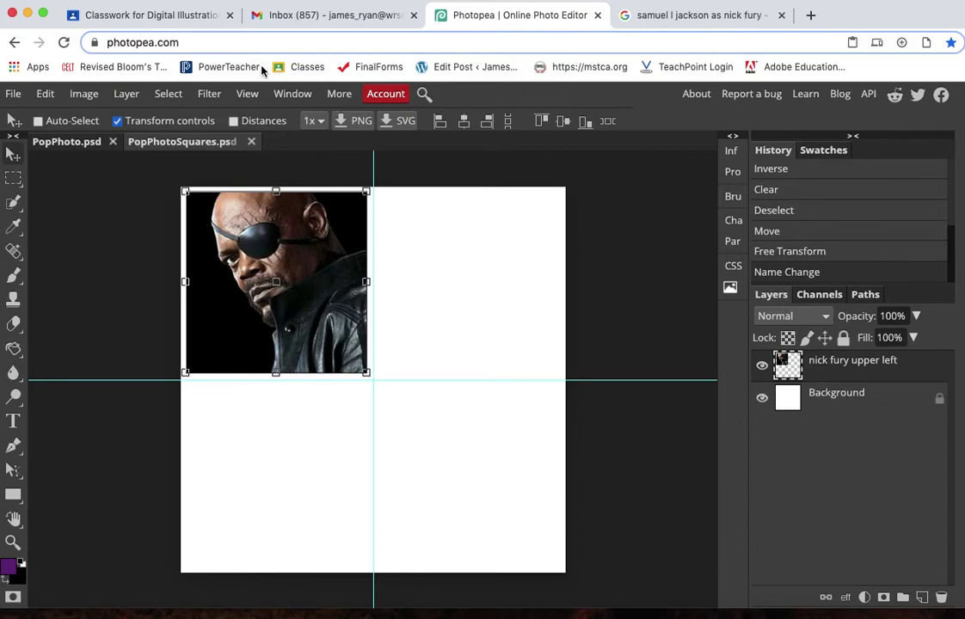
left_click(126, 93)
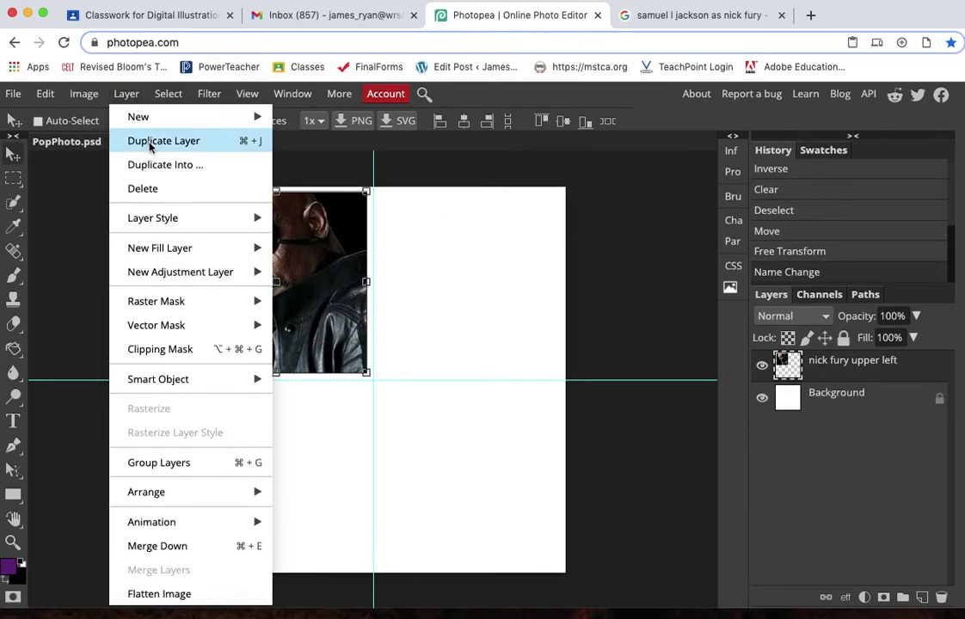
- Duplicate the photo into the upper-right quadrant and name the layer 'NF upper right'
left_click(148, 141)
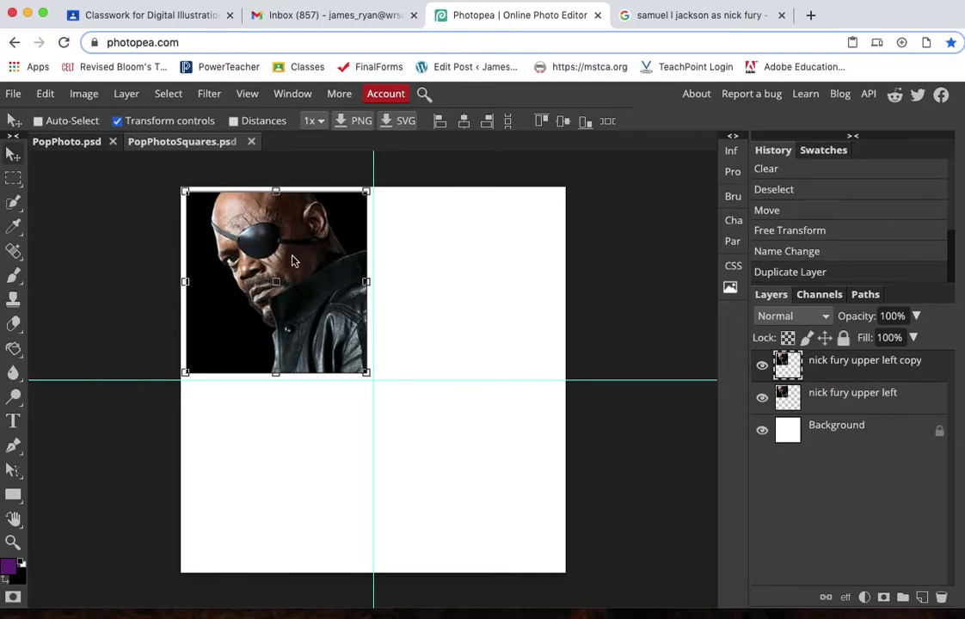
left_click_drag(293, 260, 489, 260)
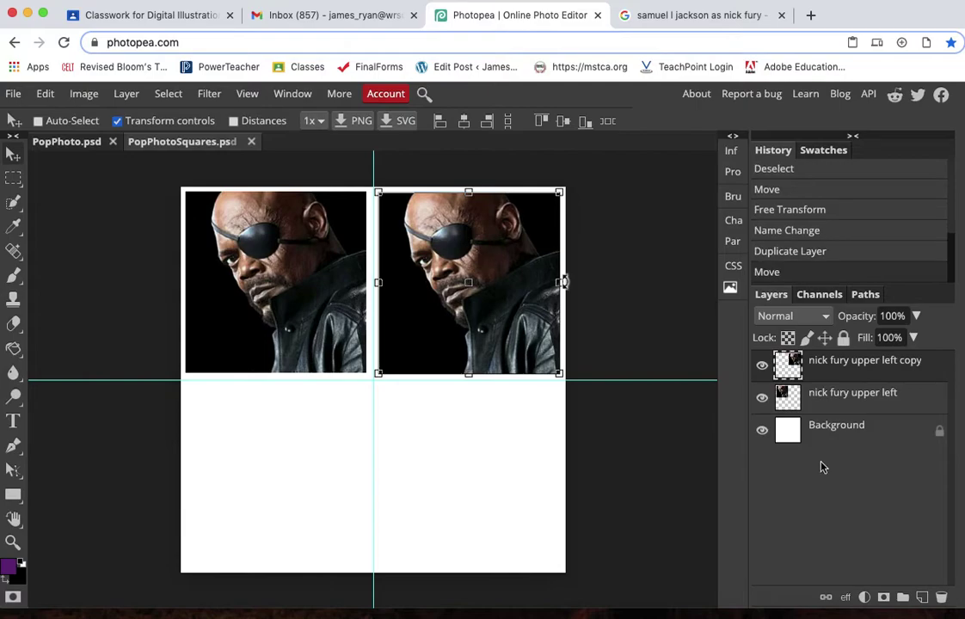
double_click(856, 363)
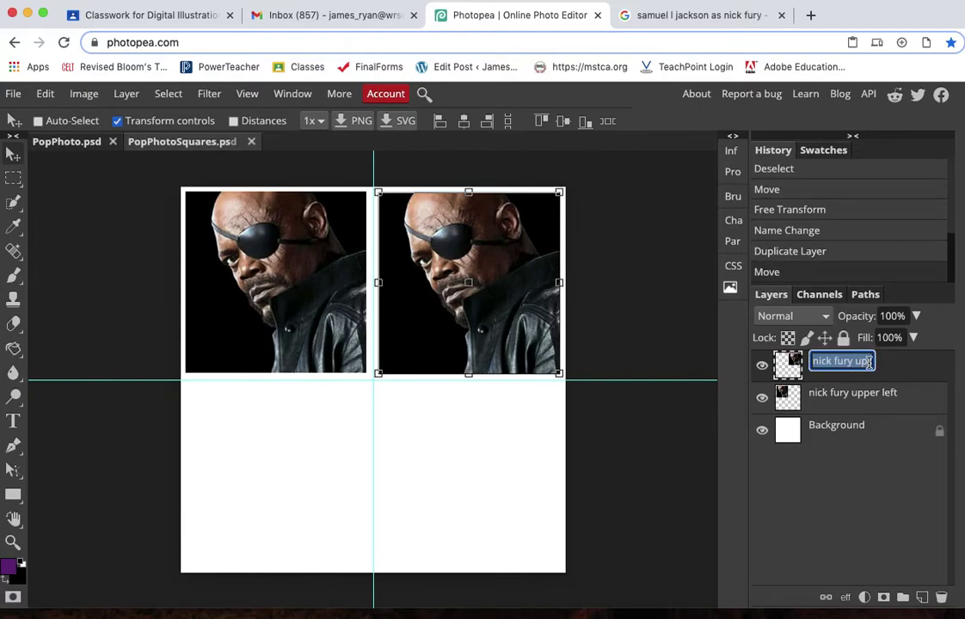
left_click(868, 362)
key("Return")
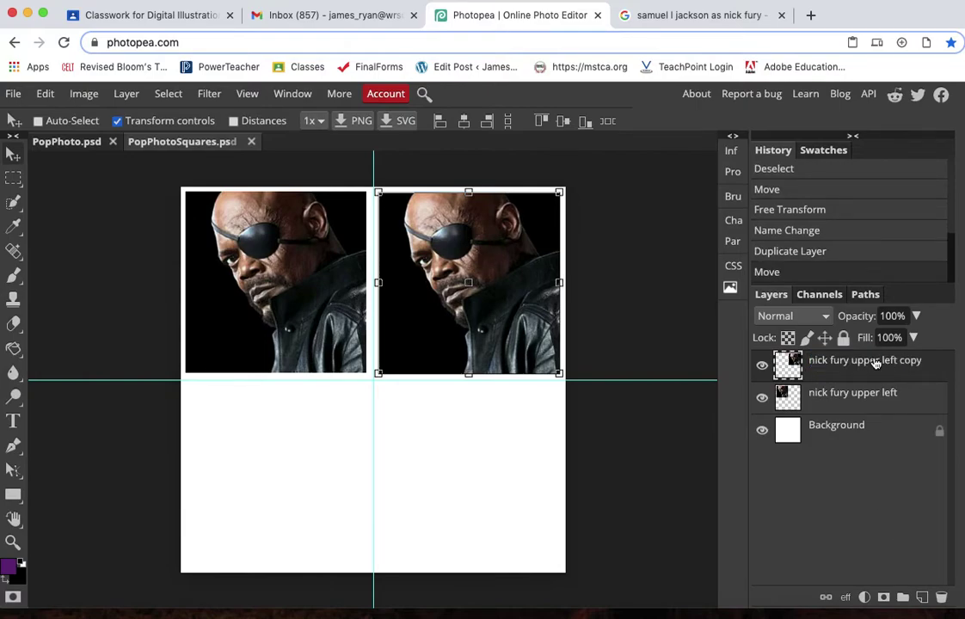
double_click(875, 362)
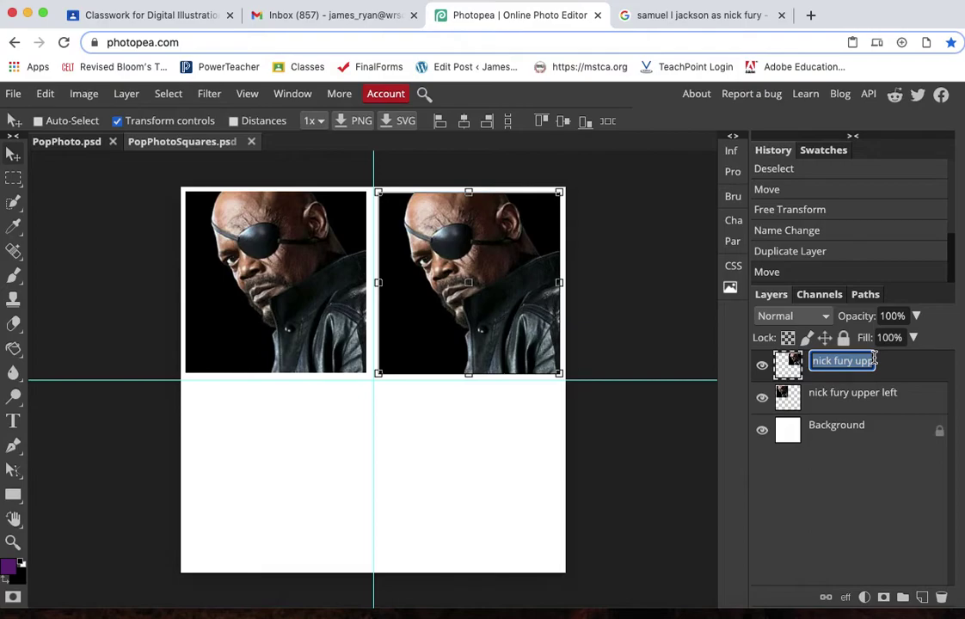
type("NF")
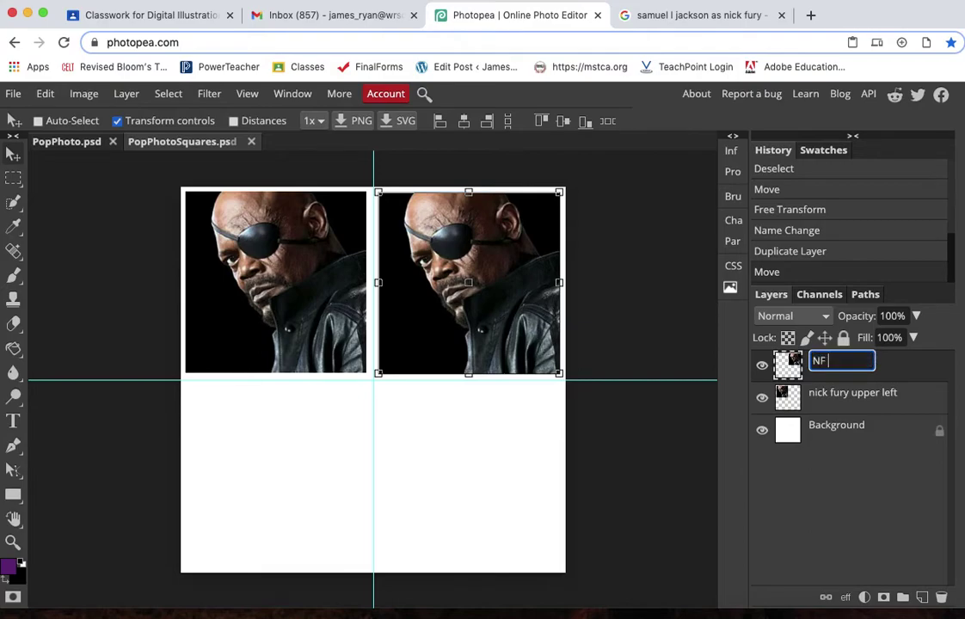
type(" upper right")
key("Return")
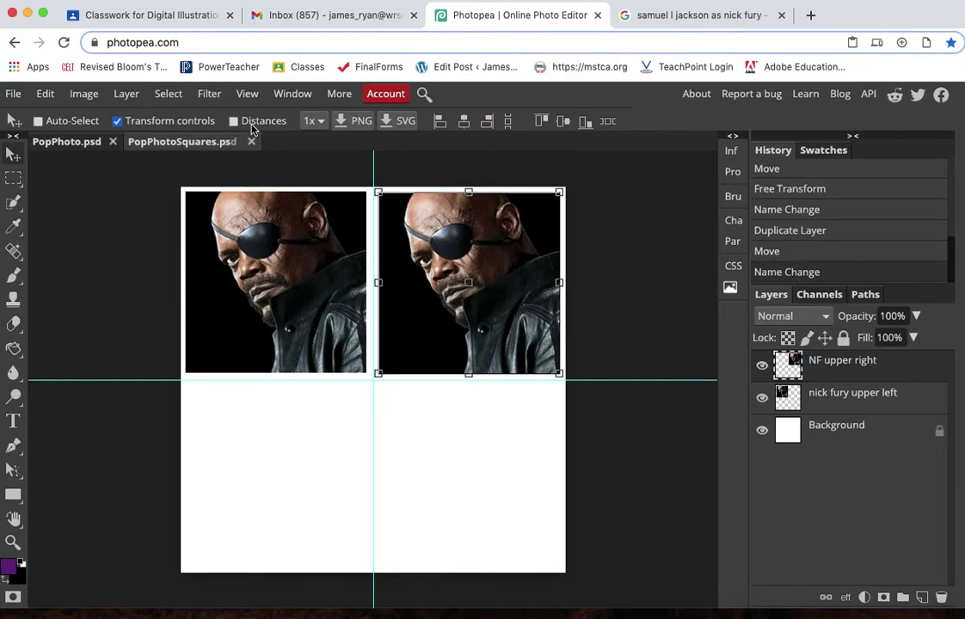
- Duplicate the photo into the lower-left square and name the layer 'NF lower left'
left_click(131, 91)
left_click(136, 134)
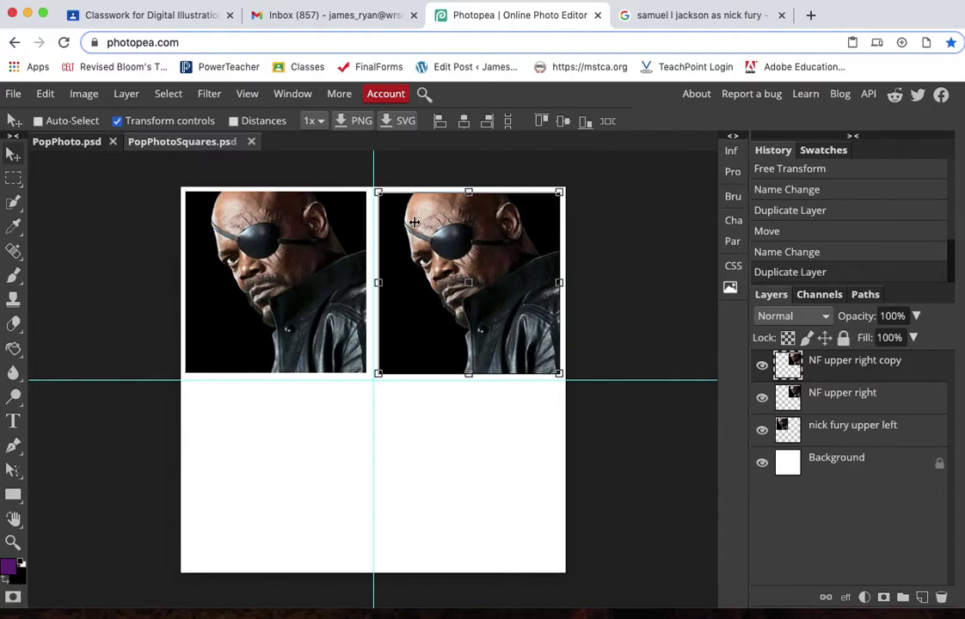
left_click_drag(531, 296, 320, 487)
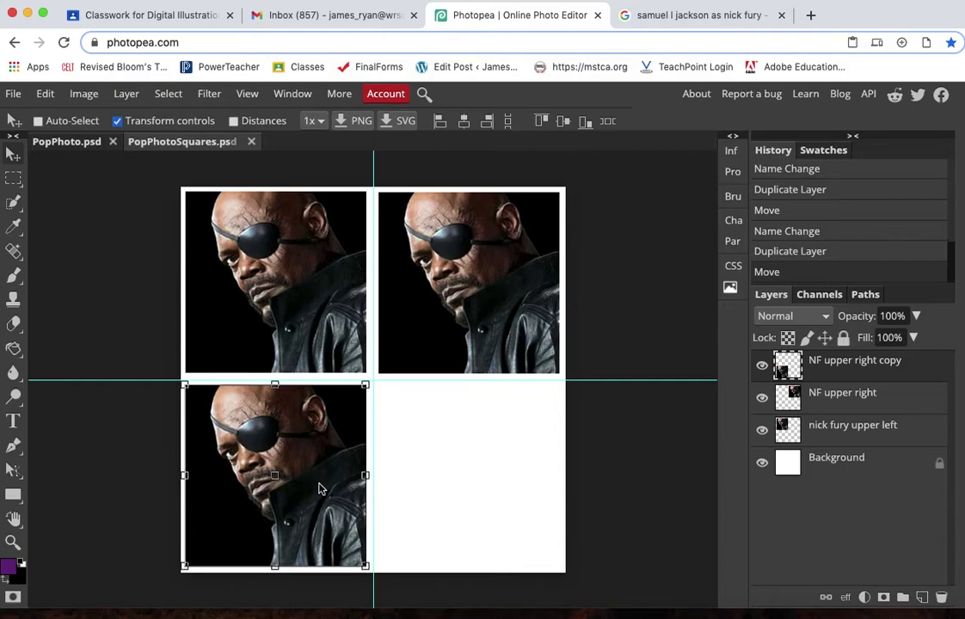
double_click(843, 361)
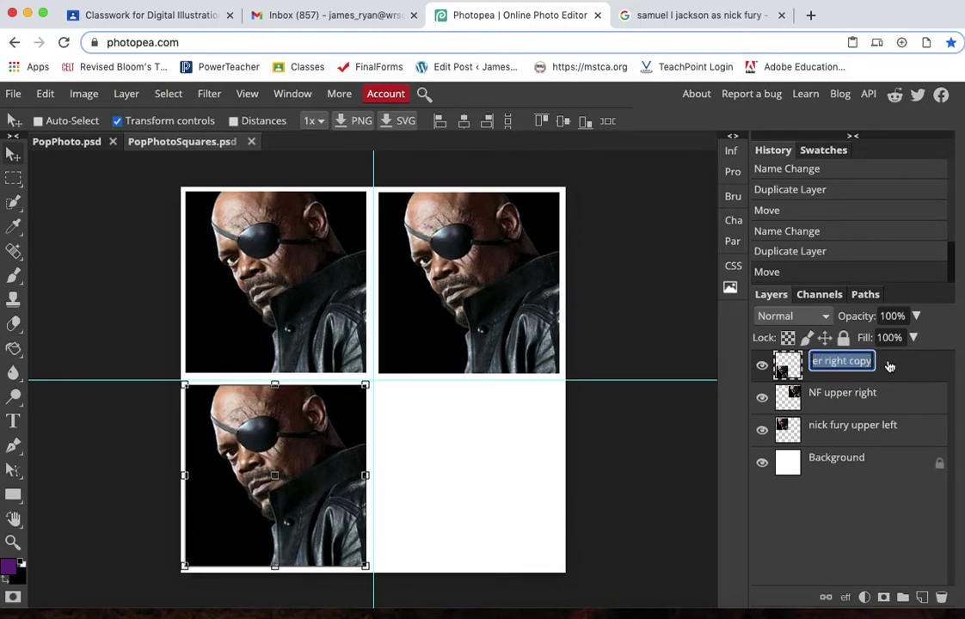
key("Return")
double_click(843, 362)
type("NF")
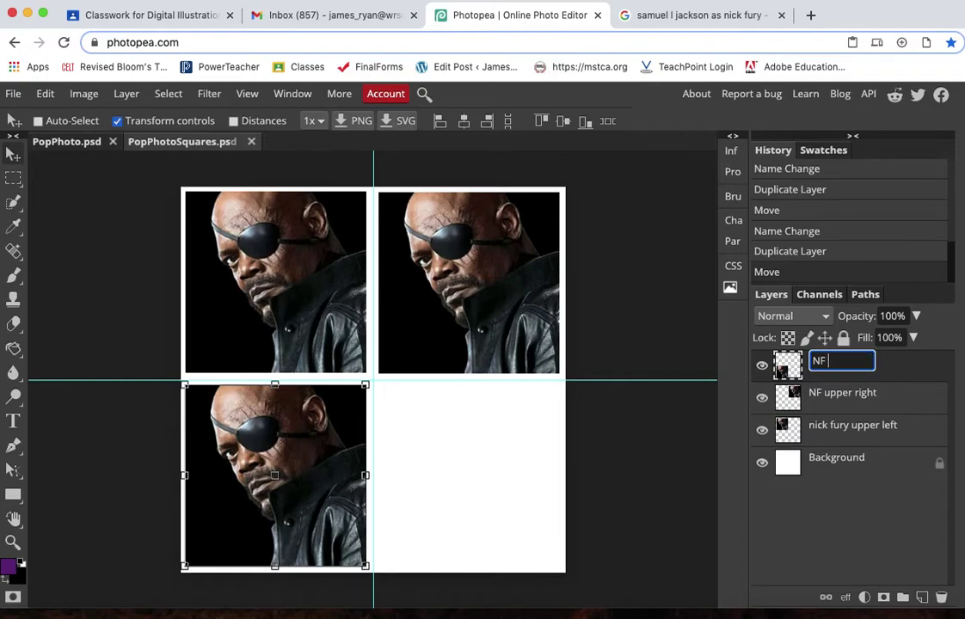
type(" lower left")
key("Return")
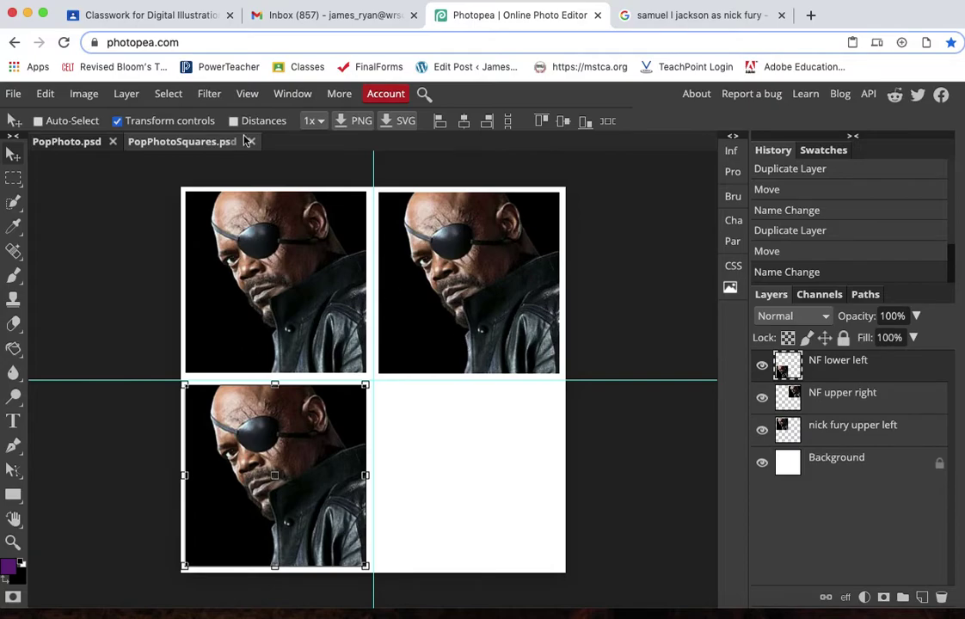
- Duplicate the photo into the lower-right square and name the layer 'NF lower right'
left_click(131, 94)
left_click(138, 136)
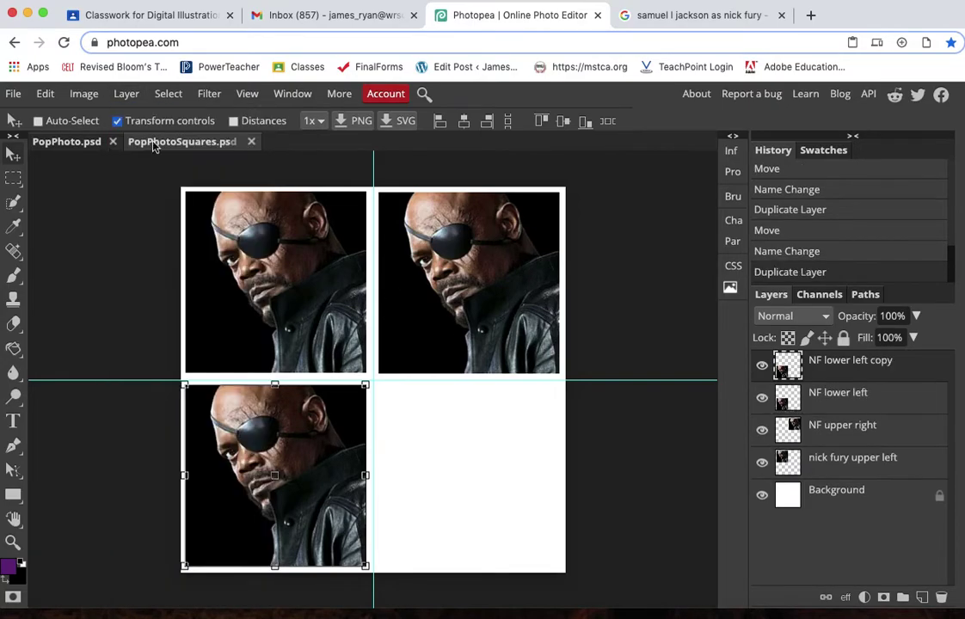
left_click_drag(316, 441, 484, 453)
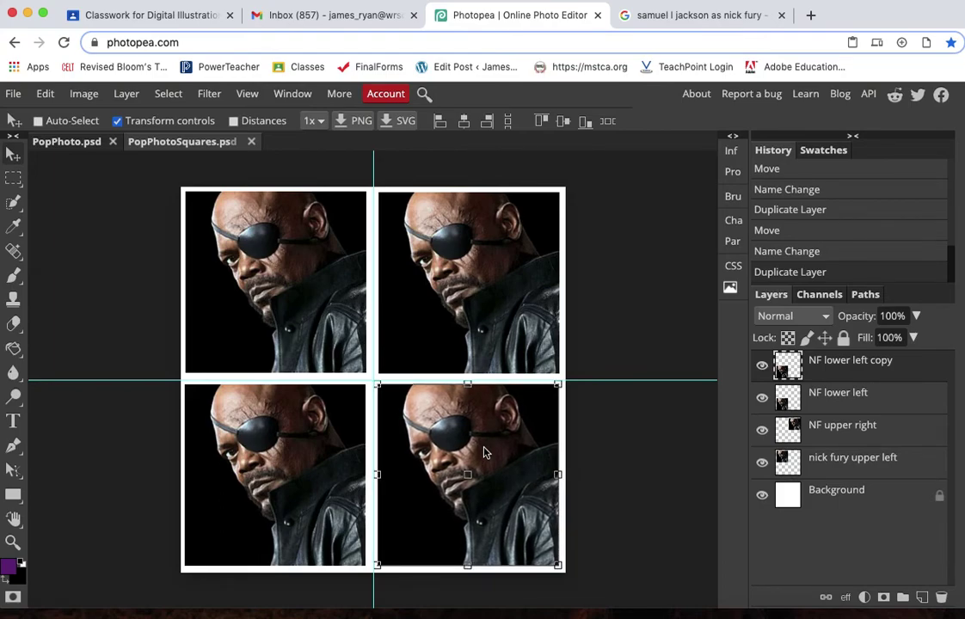
double_click(821, 362)
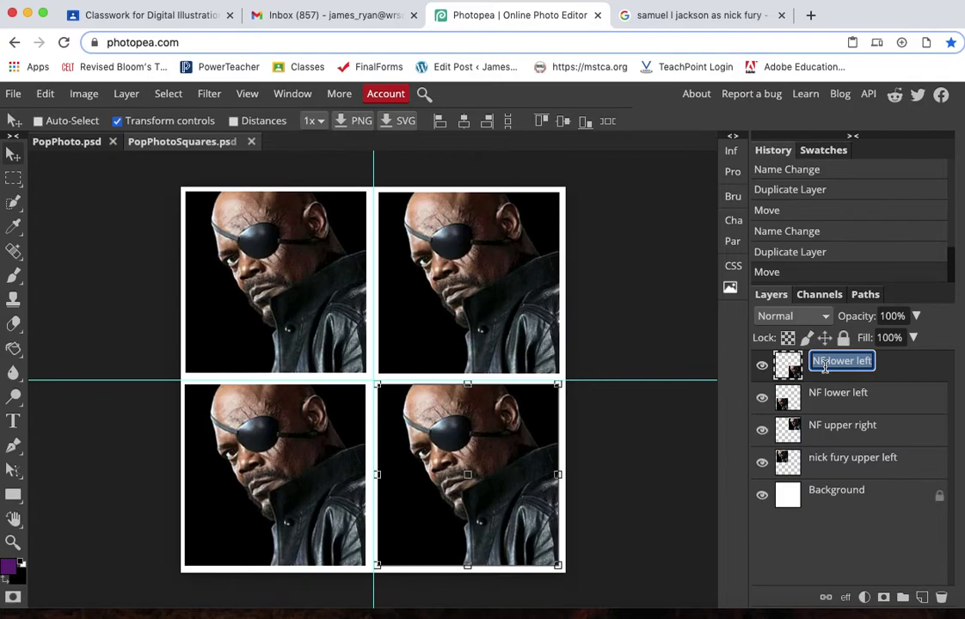
type("NF")
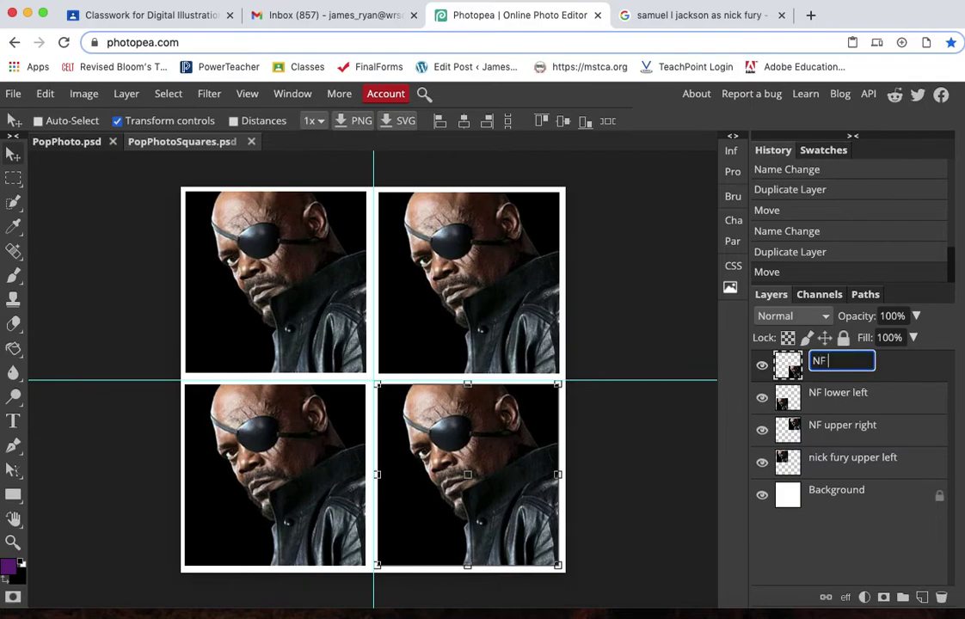
type(" lower right")
key("Return")
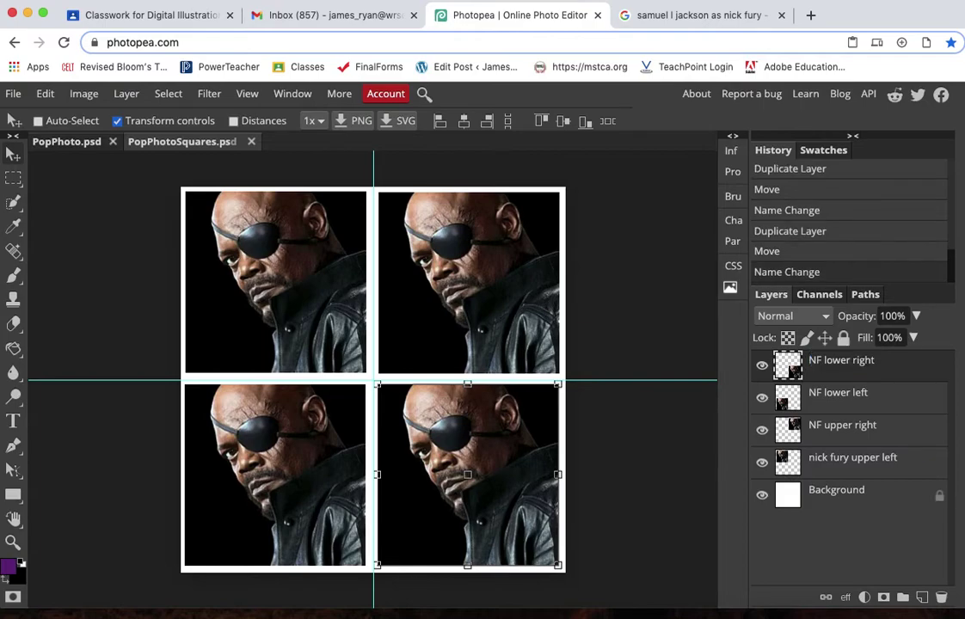
- Save the grid as a PSD file, PopPhotoSquares.psd
left_click(19, 96)
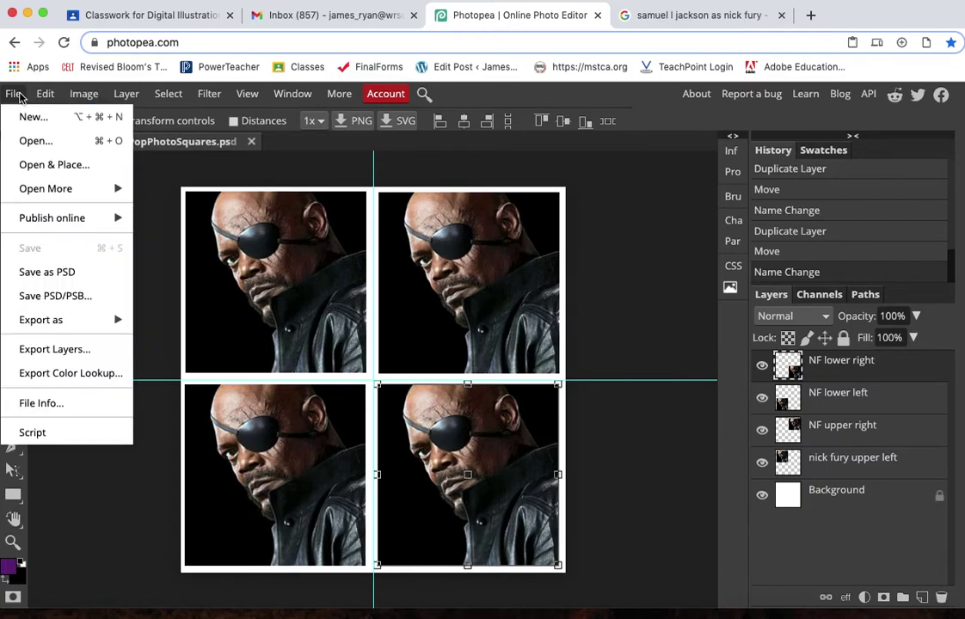
left_click(50, 272)
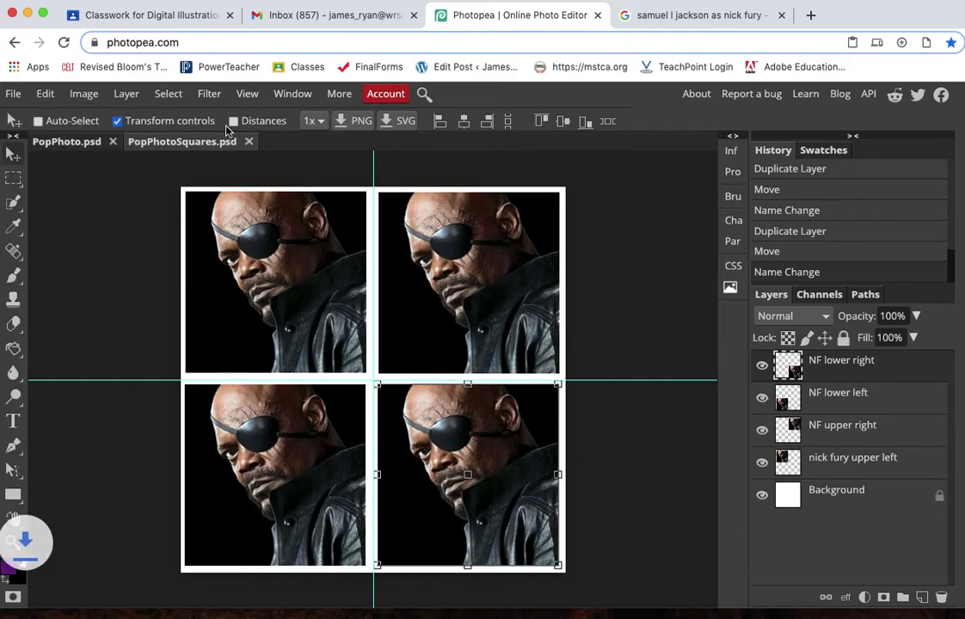
- Go to the C Block Graphic Communications class's Classwork and expand Pop Art Portraits
left_click(301, 67)
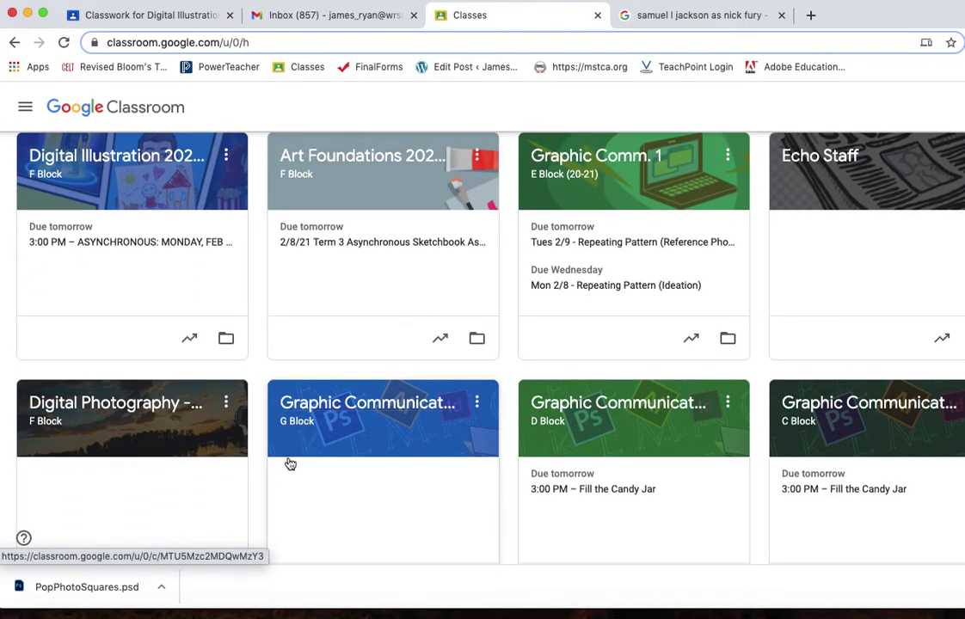
scroll(551, 378, "up", 2)
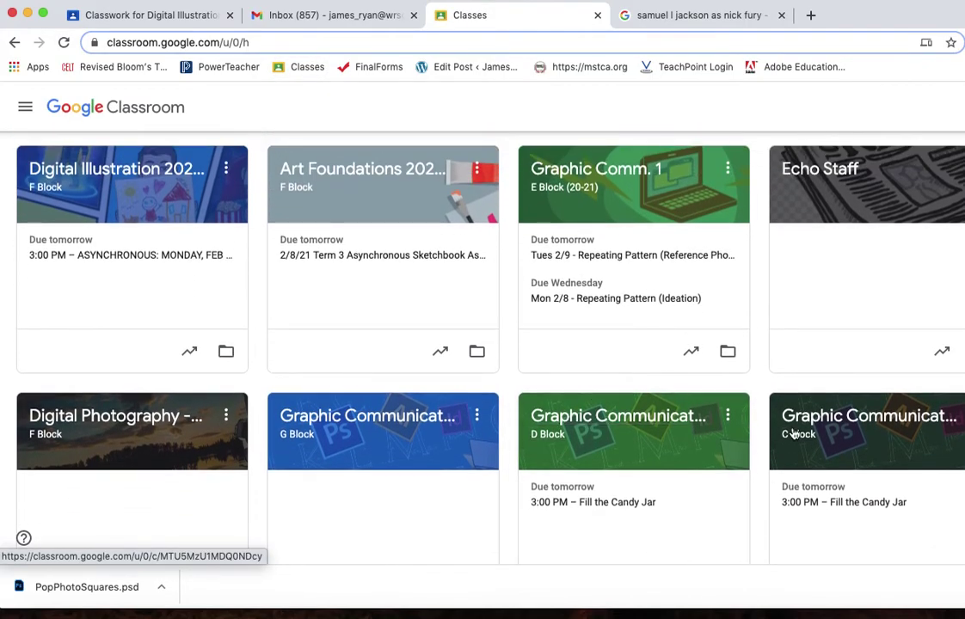
left_click(800, 430)
left_click(513, 123)
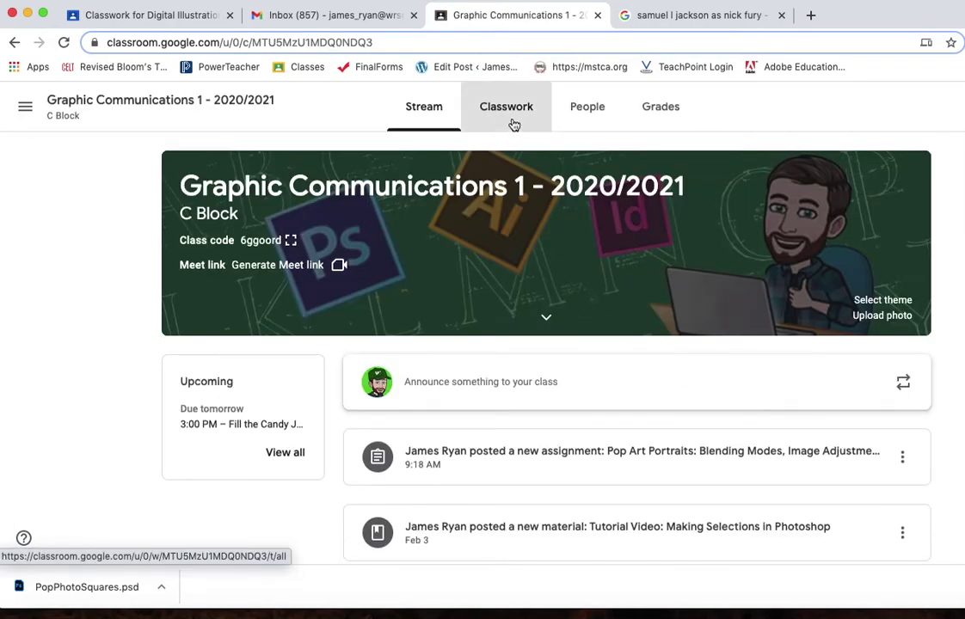
scroll(453, 409, "down", 5)
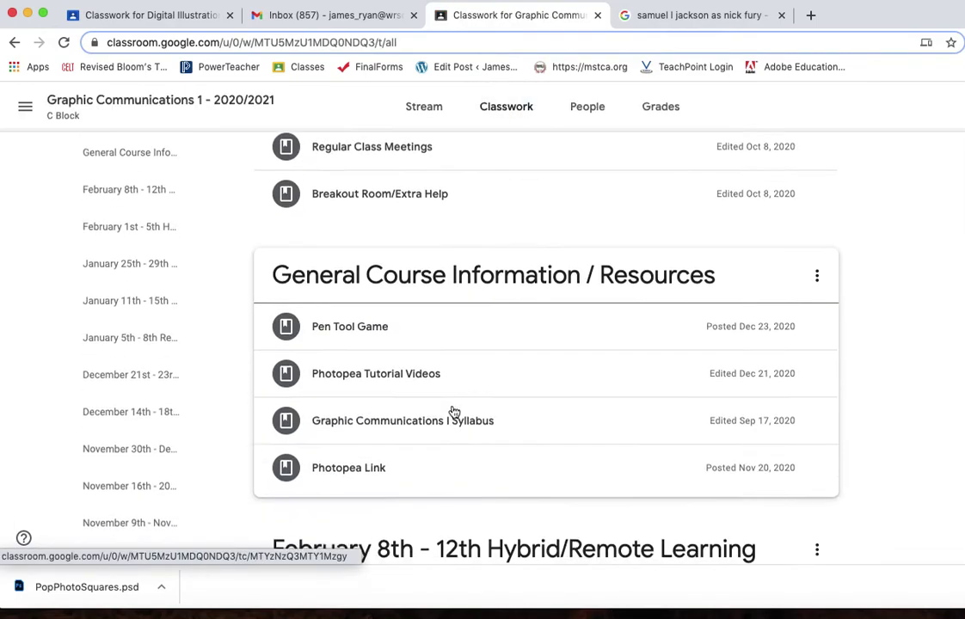
scroll(453, 411, "down", 4)
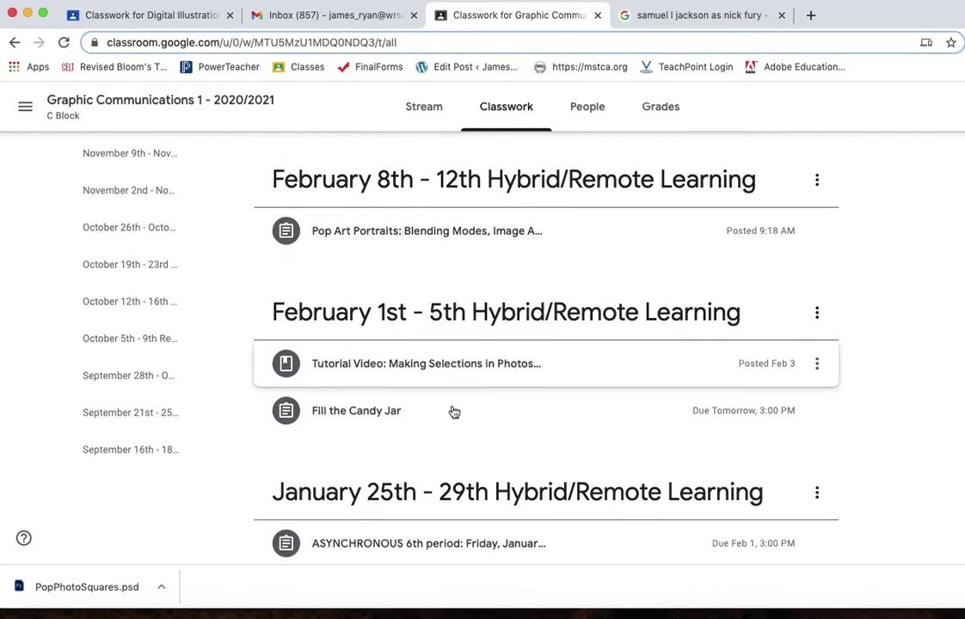
left_click(419, 223)
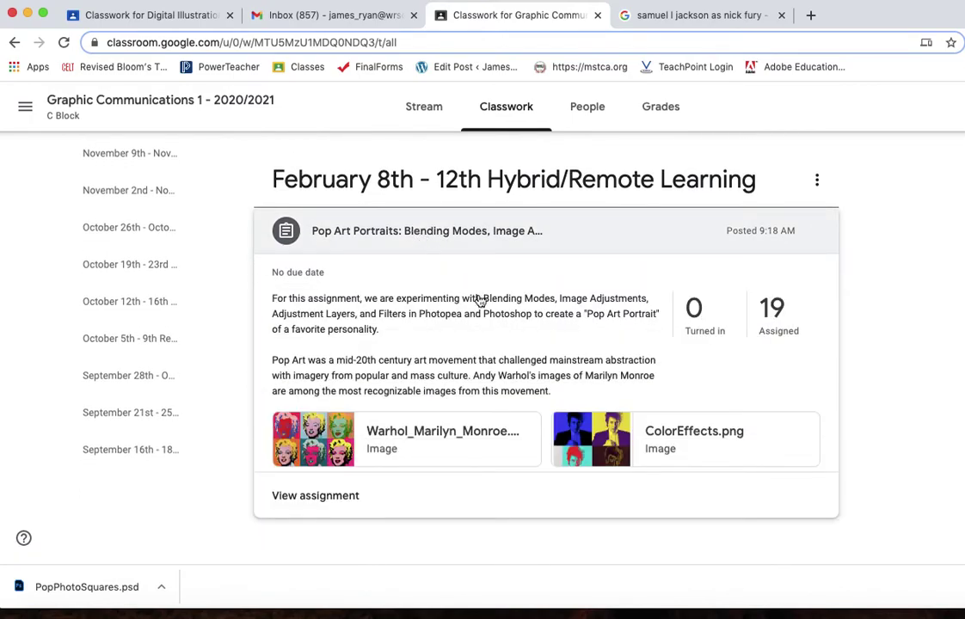